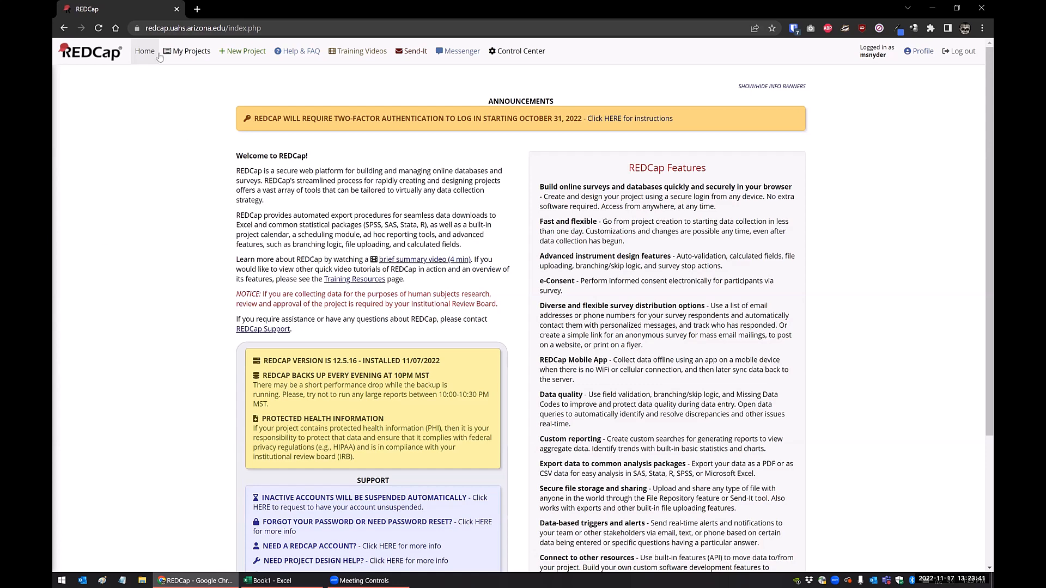
Open the Signature Link to Button project from the project list and bring up record 1's Signature Link to Button form.
click(179, 60)
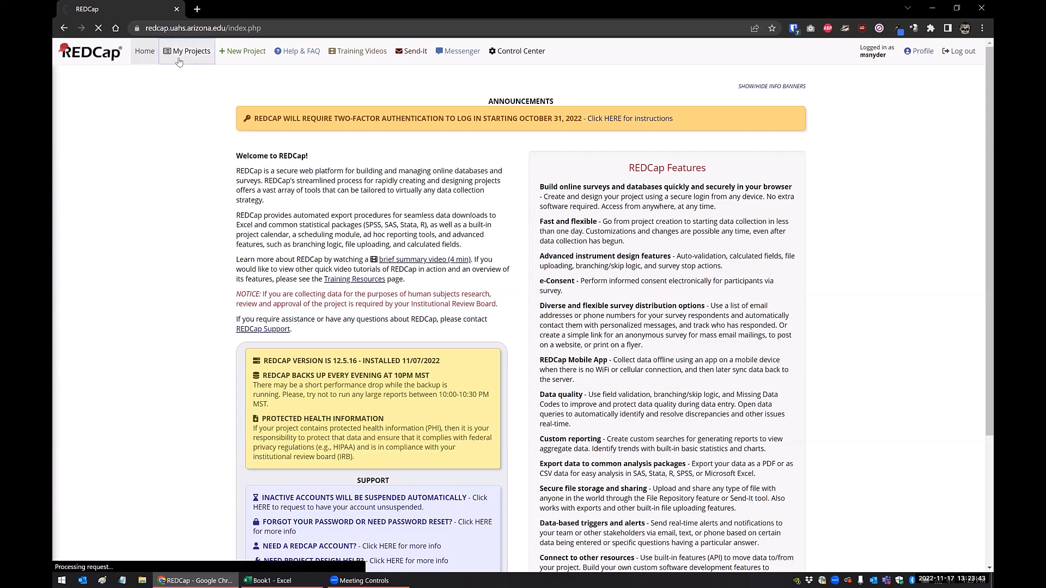
scroll(272, 339, down, 20)
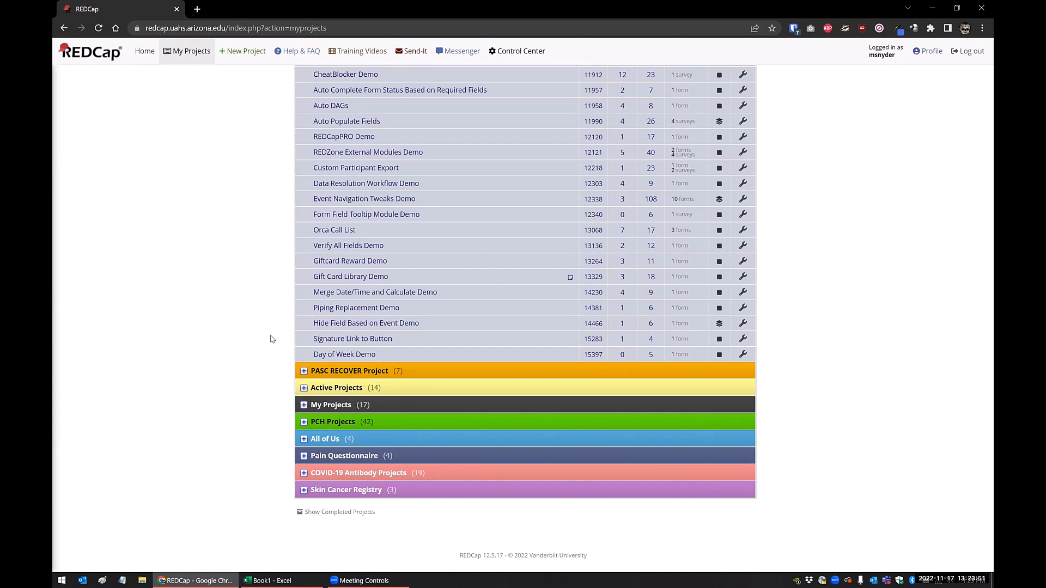
click(316, 339)
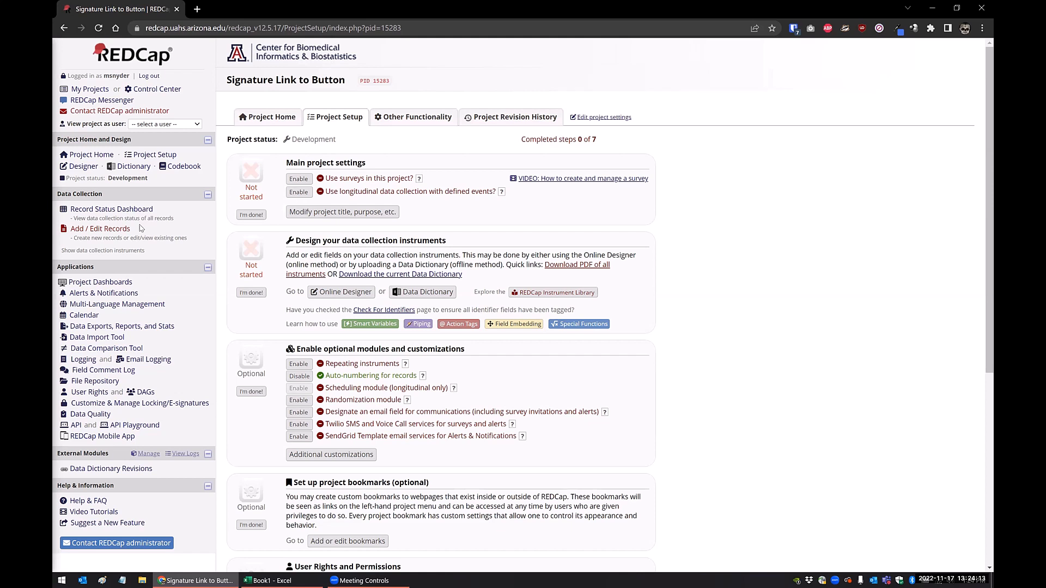
click(116, 209)
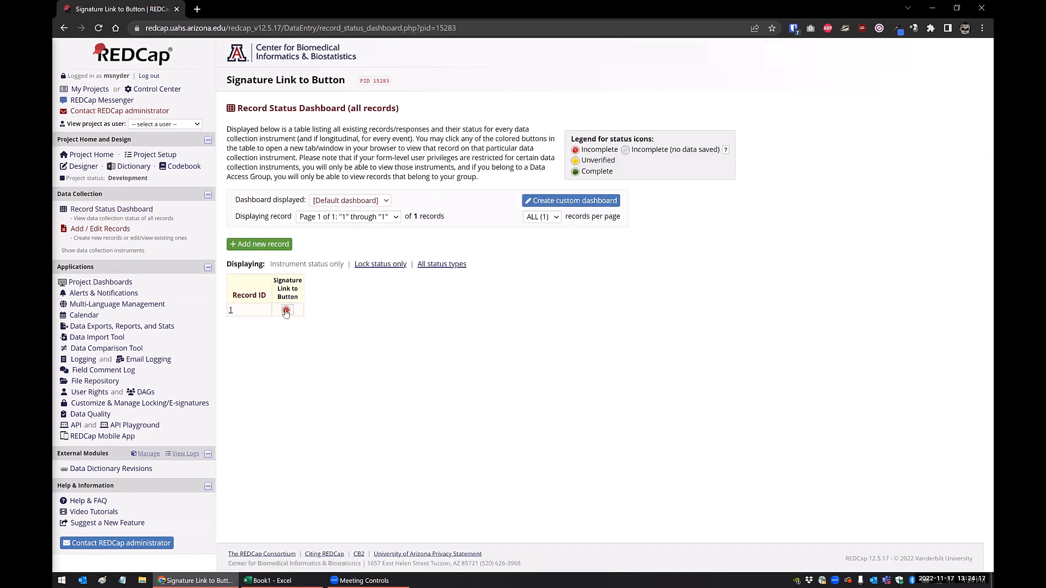
click(286, 310)
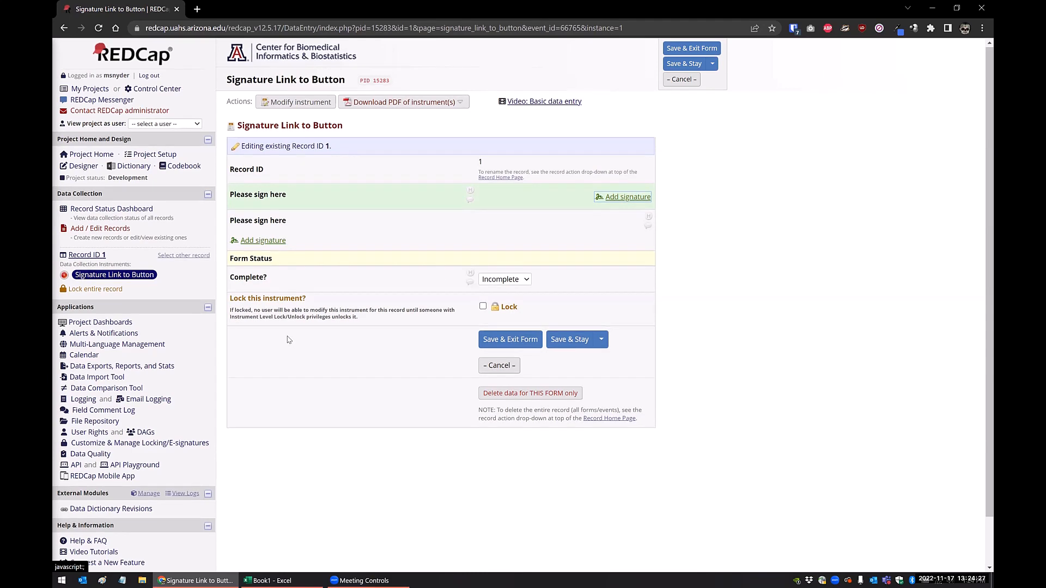
Open the project's REDCap CSS Injector module configuration and select all of its CSS code for copying.
scroll(122, 406, down, 2)
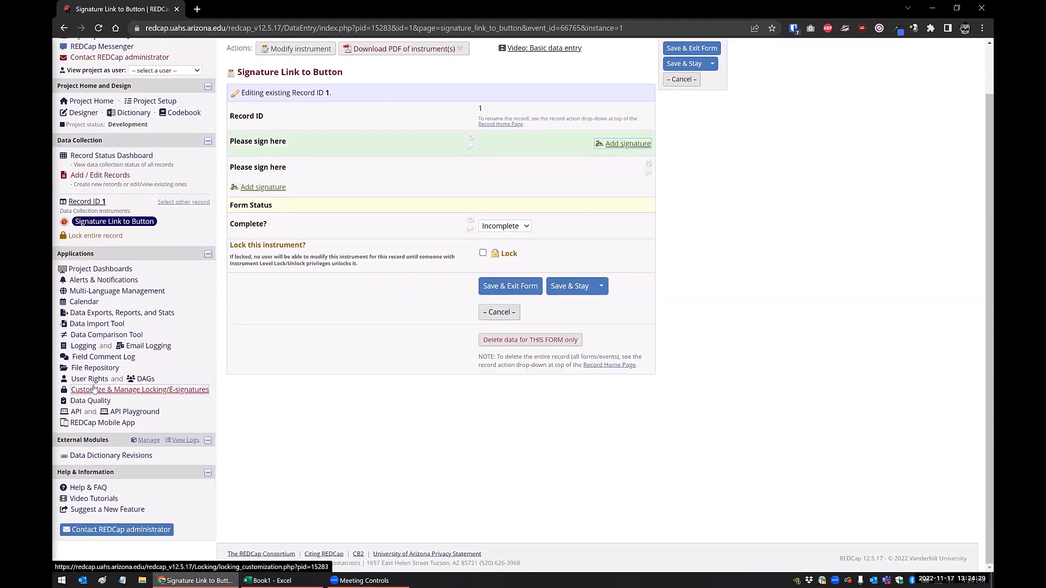
click(148, 441)
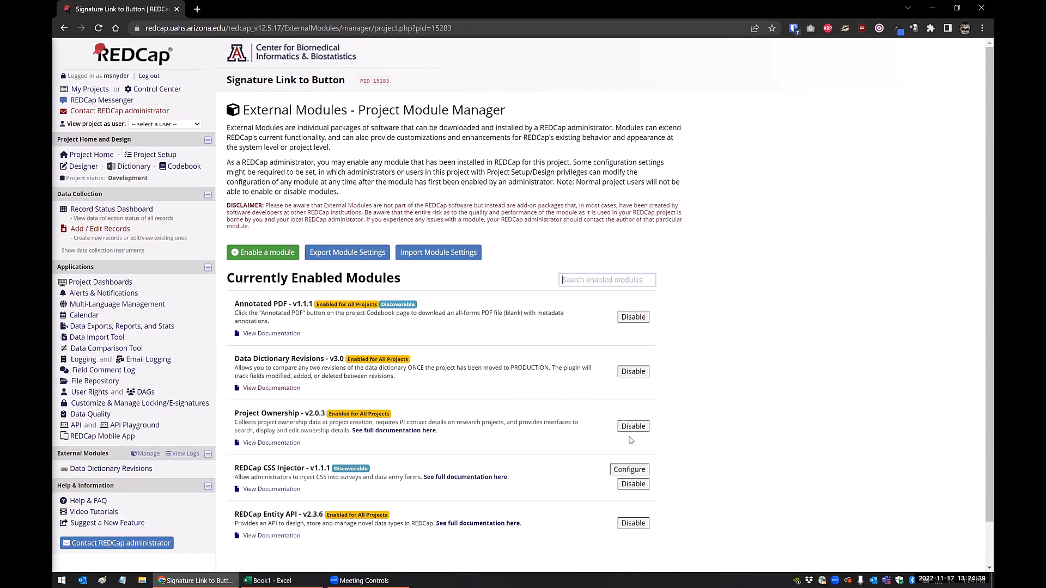
click(623, 470)
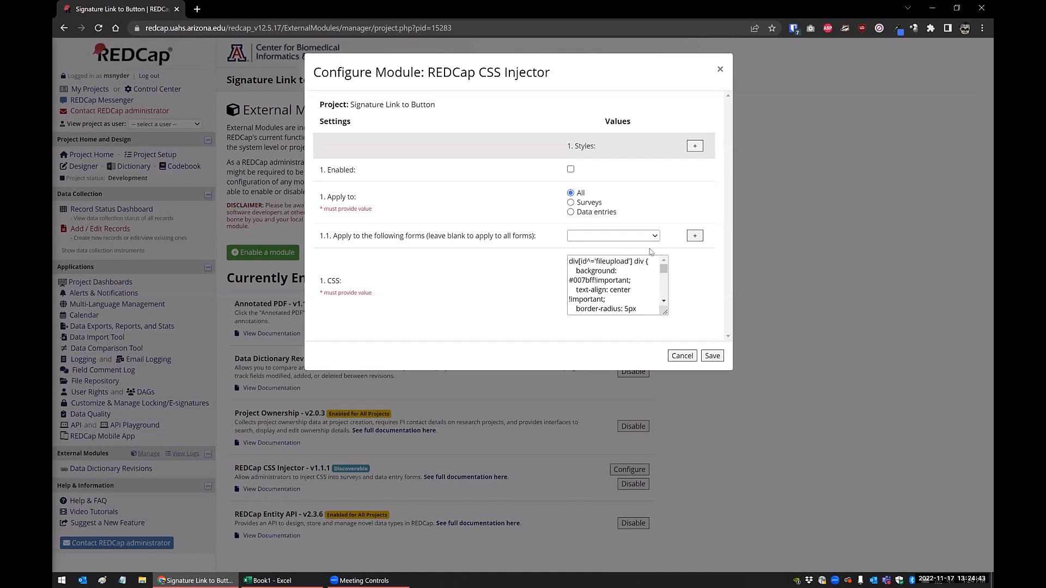
click(614, 288)
key(ctrl+a)
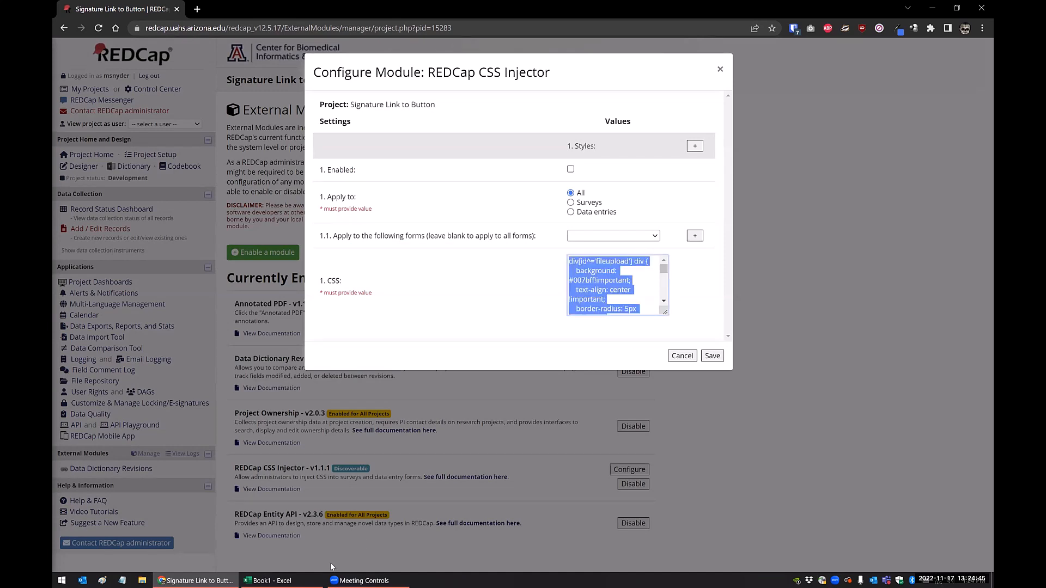
Paste the copied CSS into a Notepad window, and close the module configuration without saving.
click(120, 581)
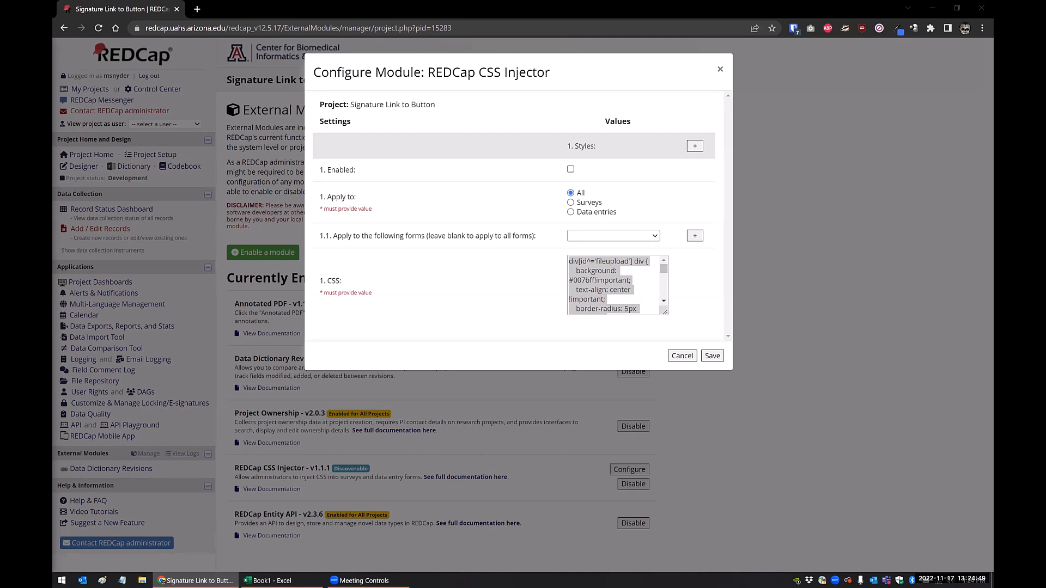
drag(647, 1, 648, 157)
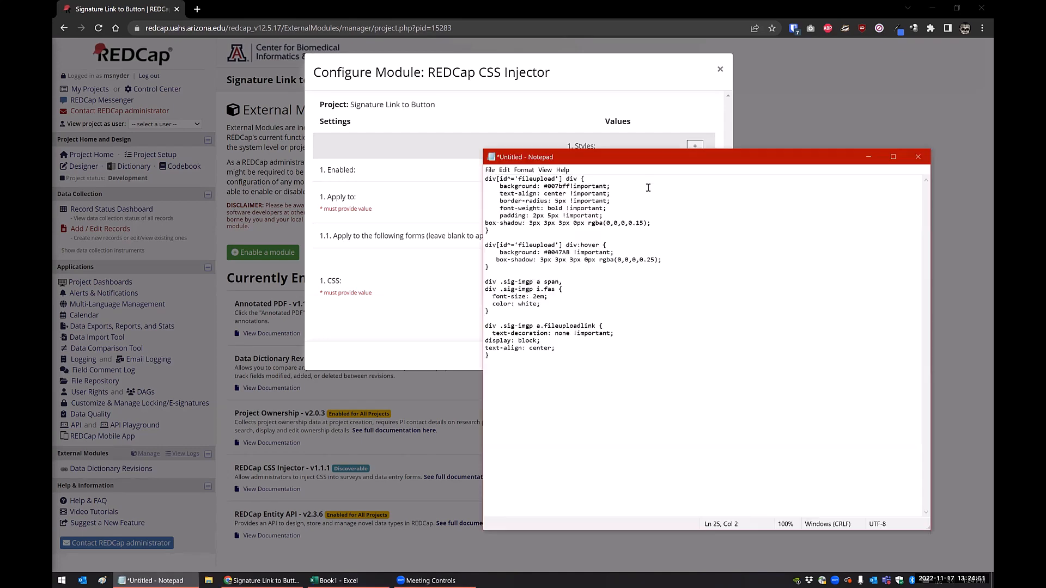
click(648, 187)
click(765, 101)
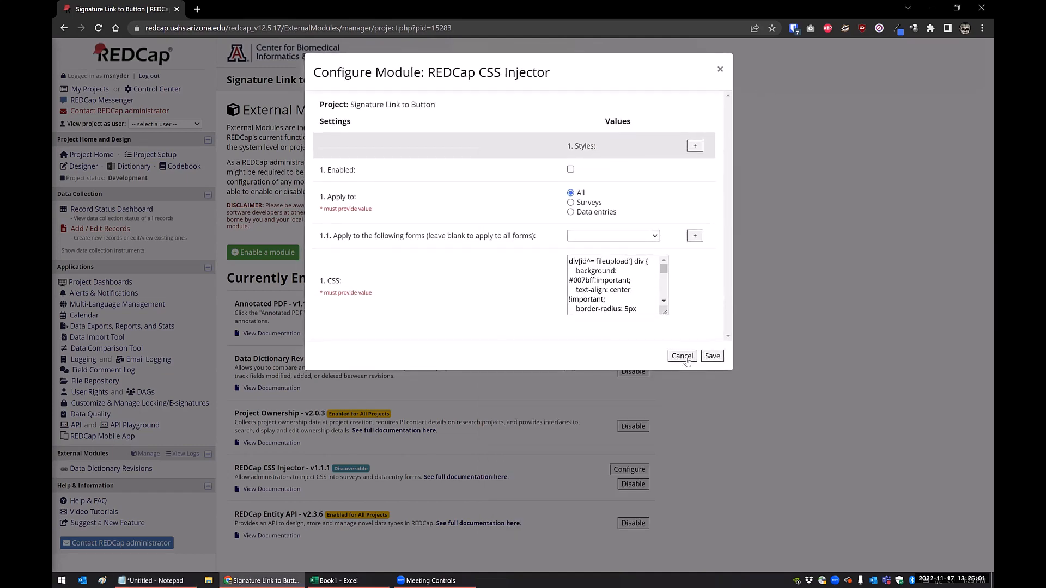
click(686, 360)
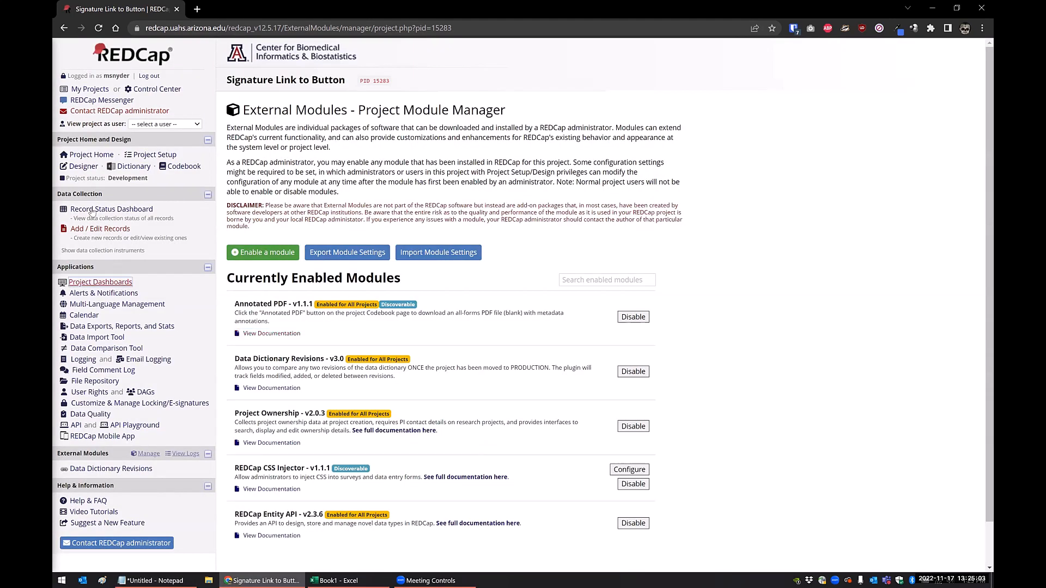
Open the Record Status Dashboard in a new browser tab and bring up record 1's Signature Link to Button form.
right_click(97, 214)
click(145, 223)
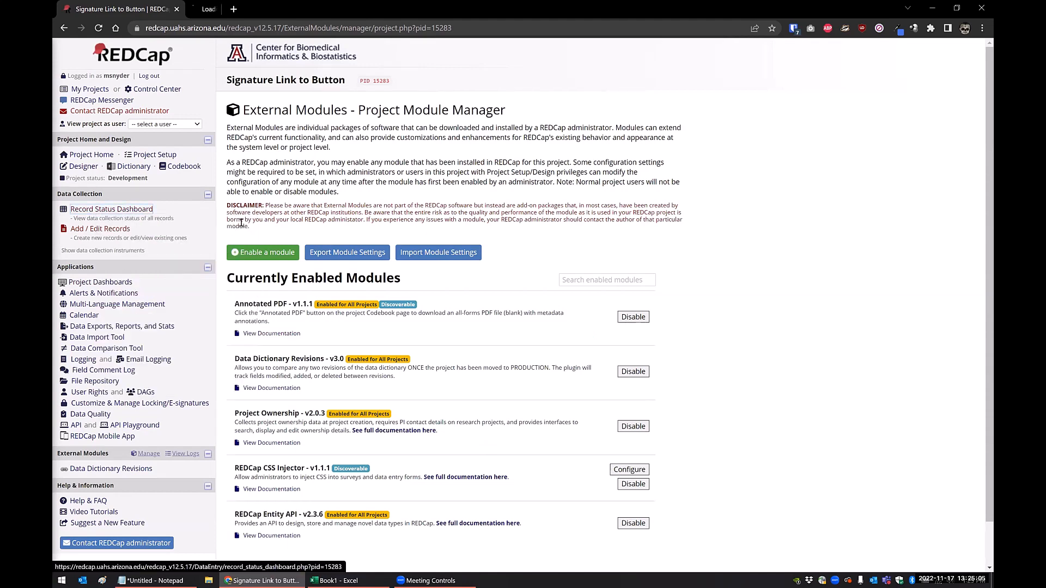
click(221, 12)
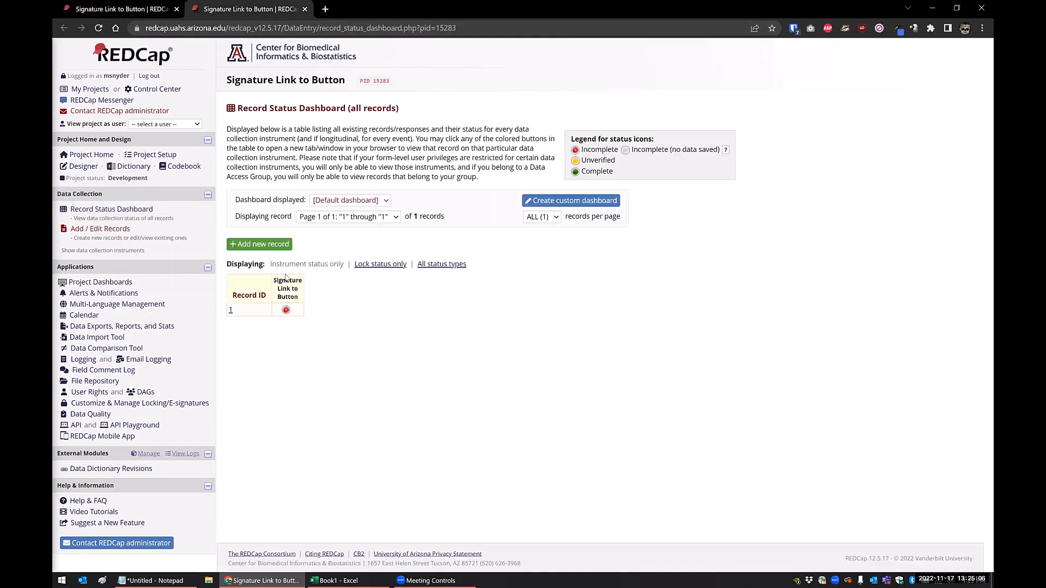
click(286, 310)
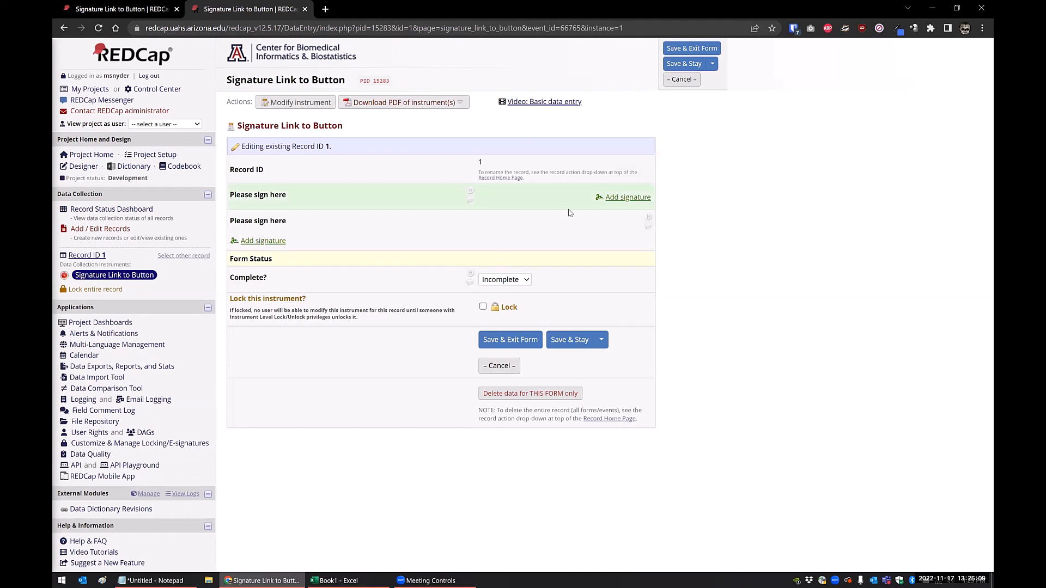
Inspect the first Add signature link's HTML in DevTools, with its window beside the form and the elements pane widened.
right_click(617, 202)
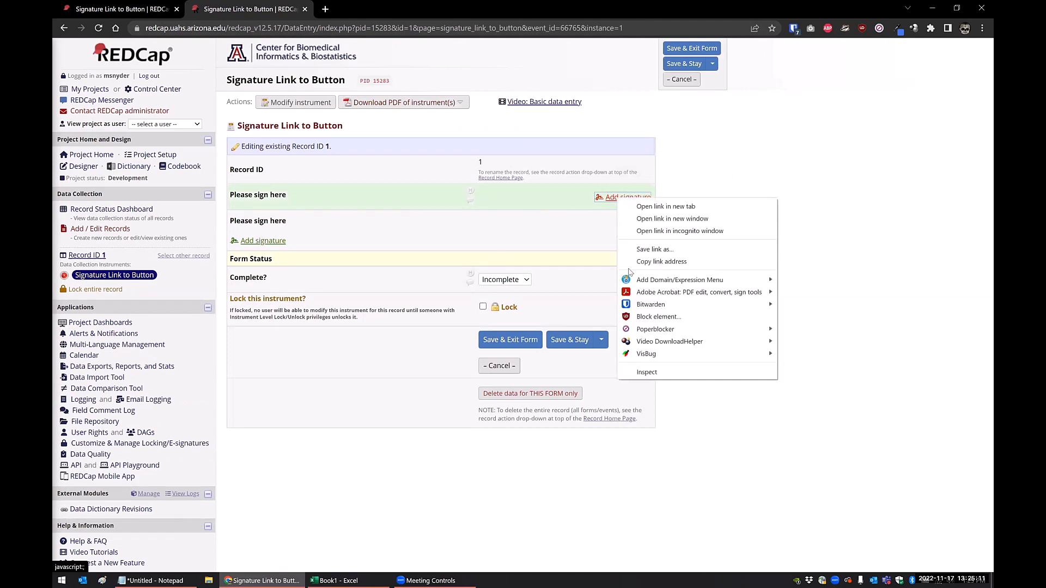
click(645, 375)
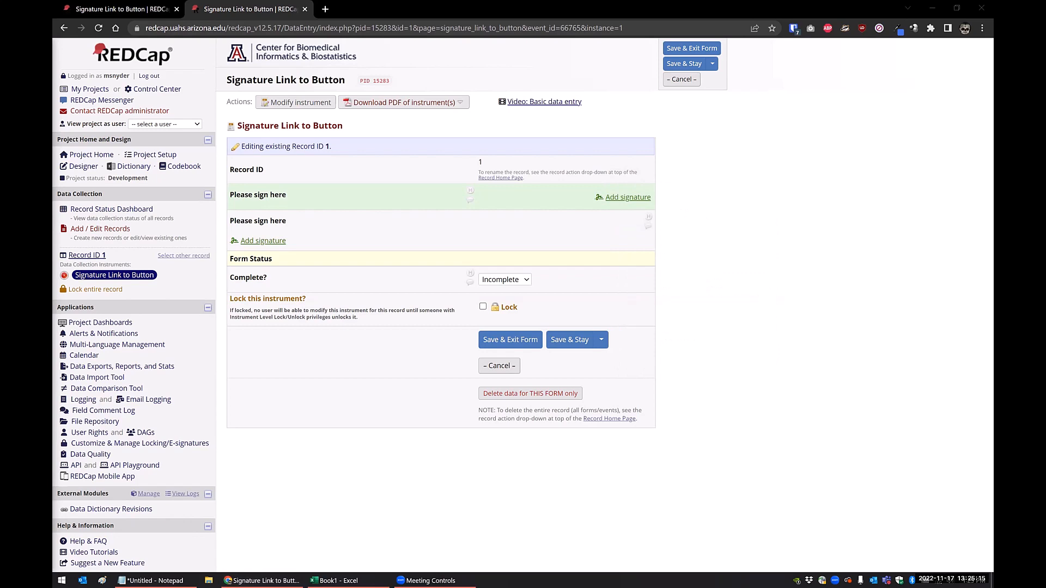
key(super+Left)
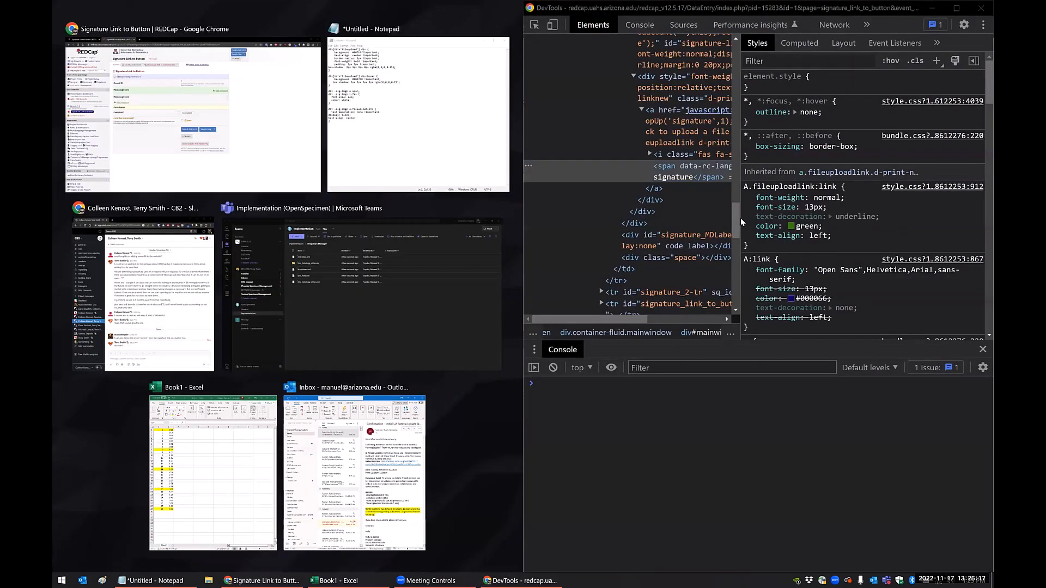
drag(740, 220, 896, 218)
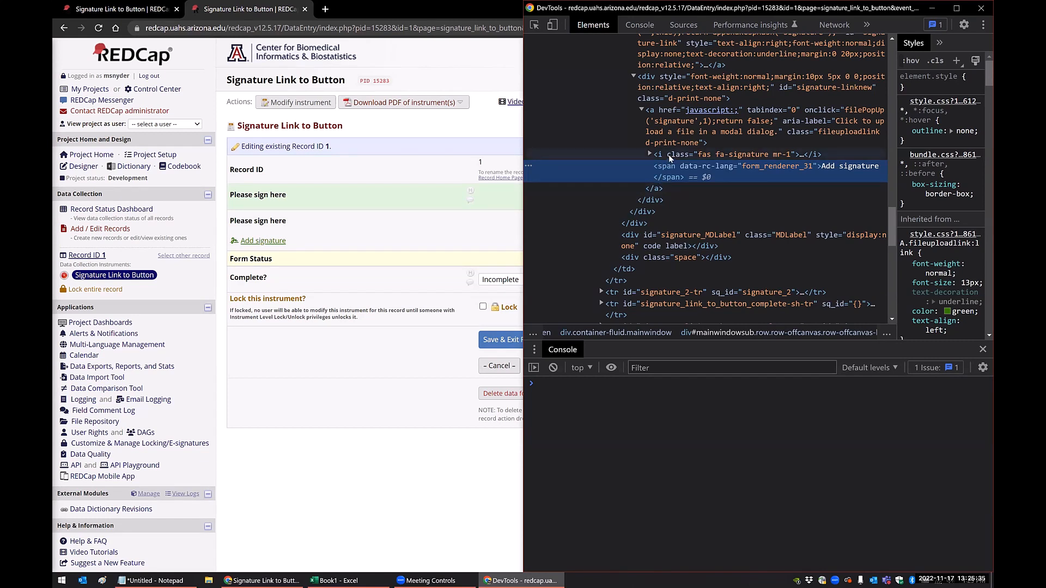
click(322, 245)
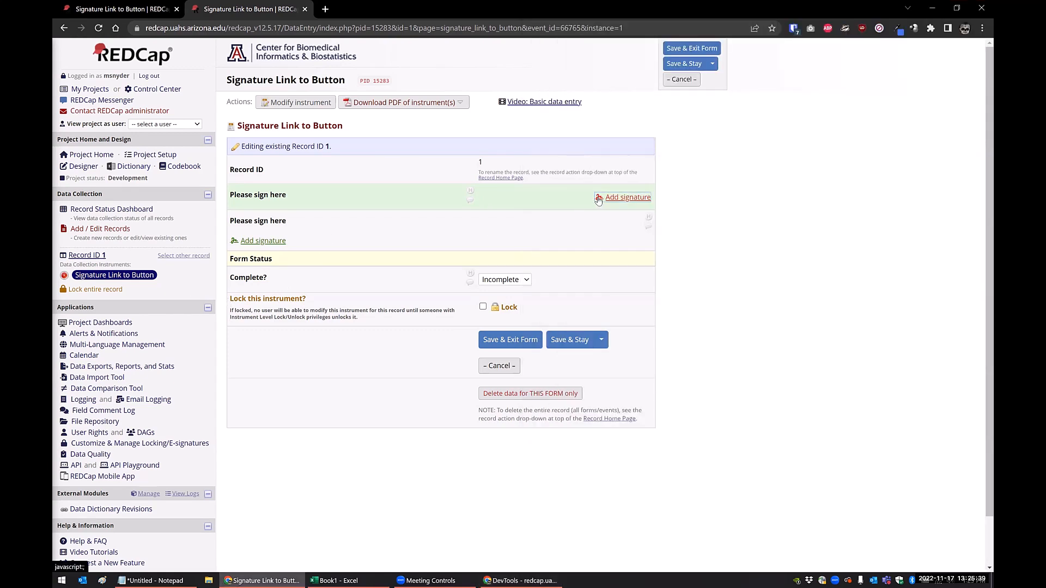
click(518, 581)
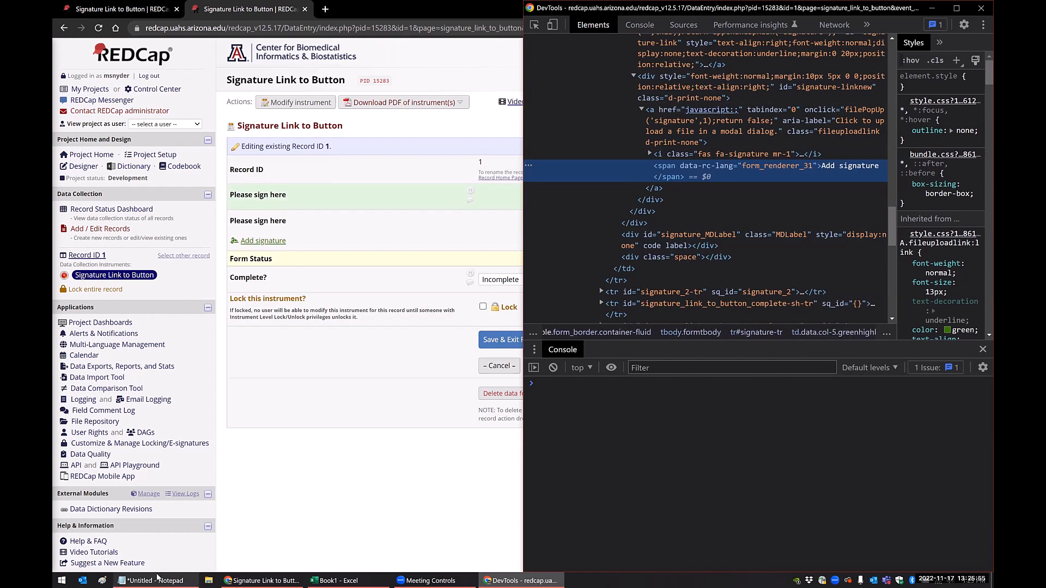
Examine the CSS in Notepad against the inspected HTML, highlighting the first div[id^='fileupload'] div rule.
key(alt+Tab)
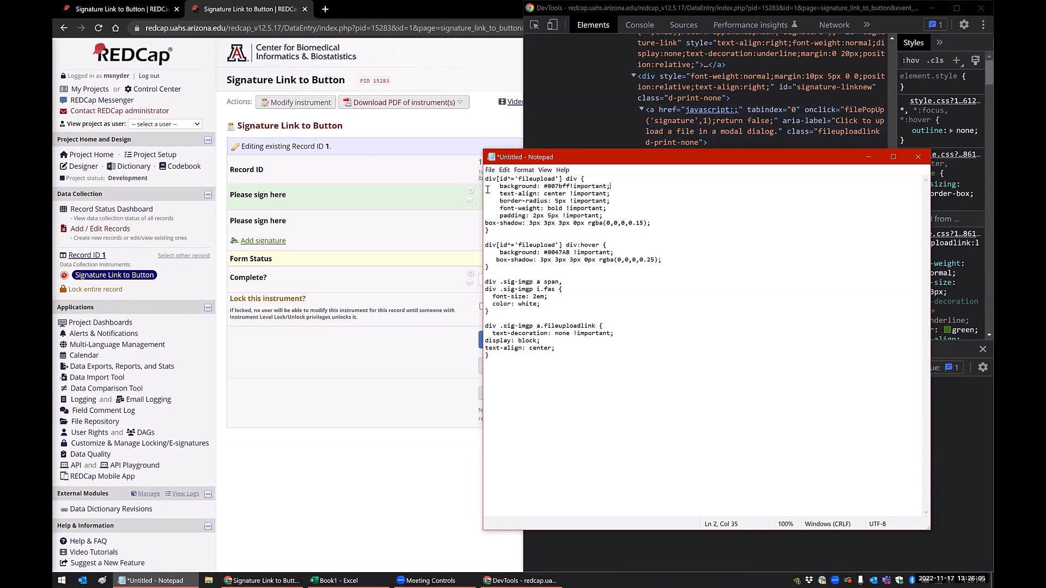
click(492, 230)
drag(491, 229, 485, 177)
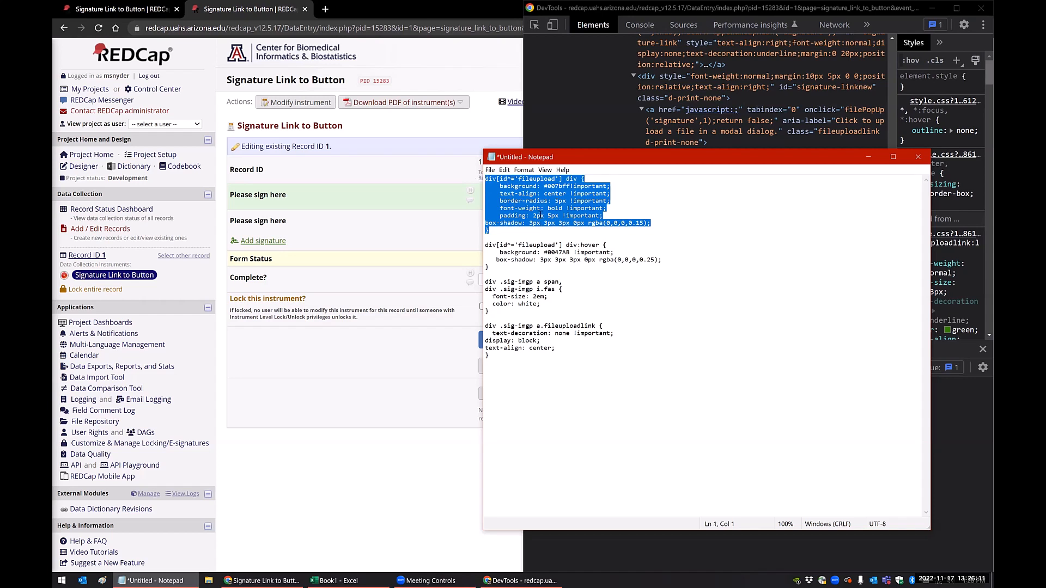
drag(540, 216, 541, 208)
click(538, 195)
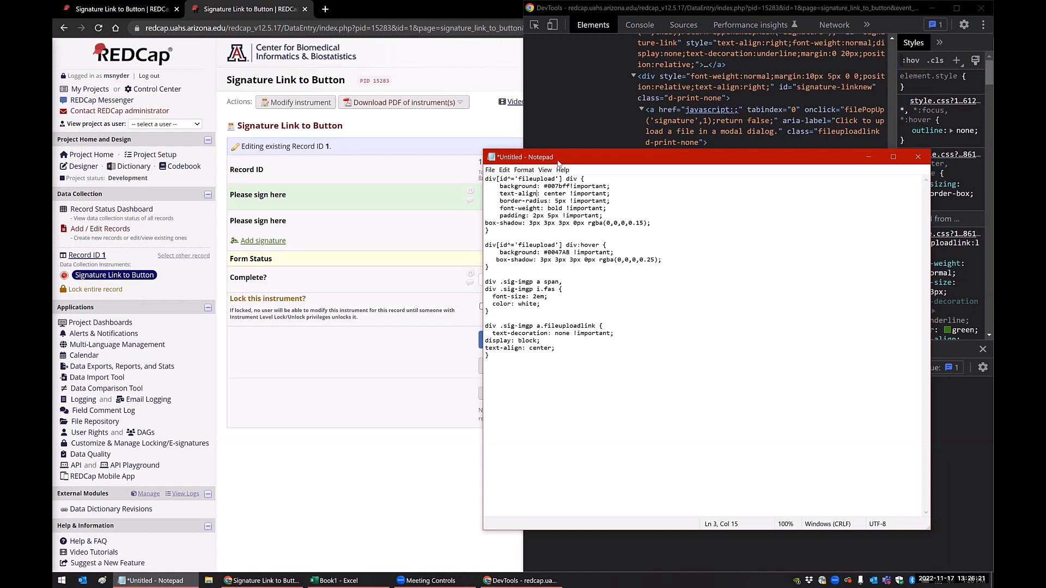
drag(558, 163, 165, 153)
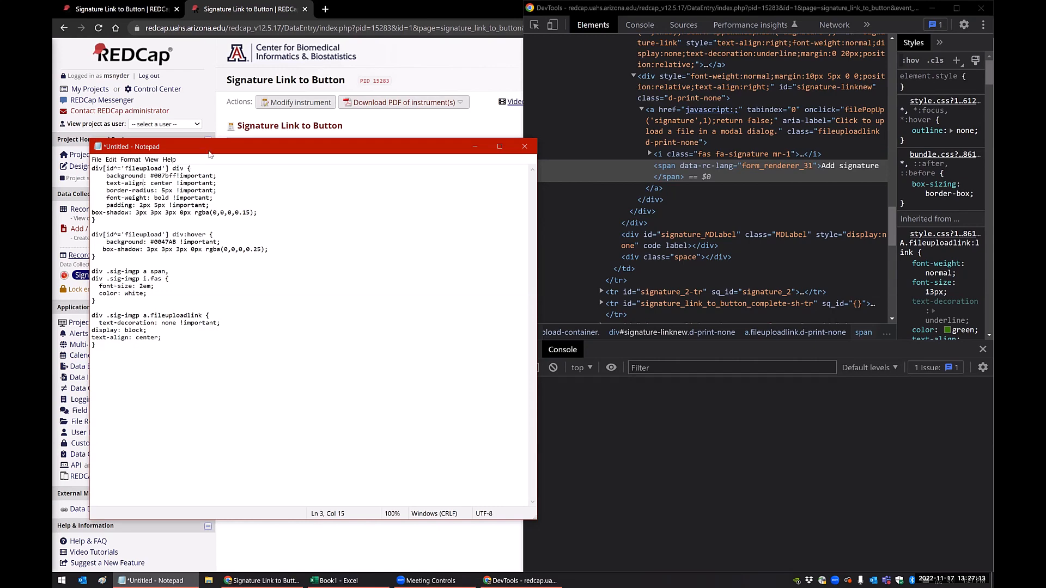
drag(207, 147, 569, 121)
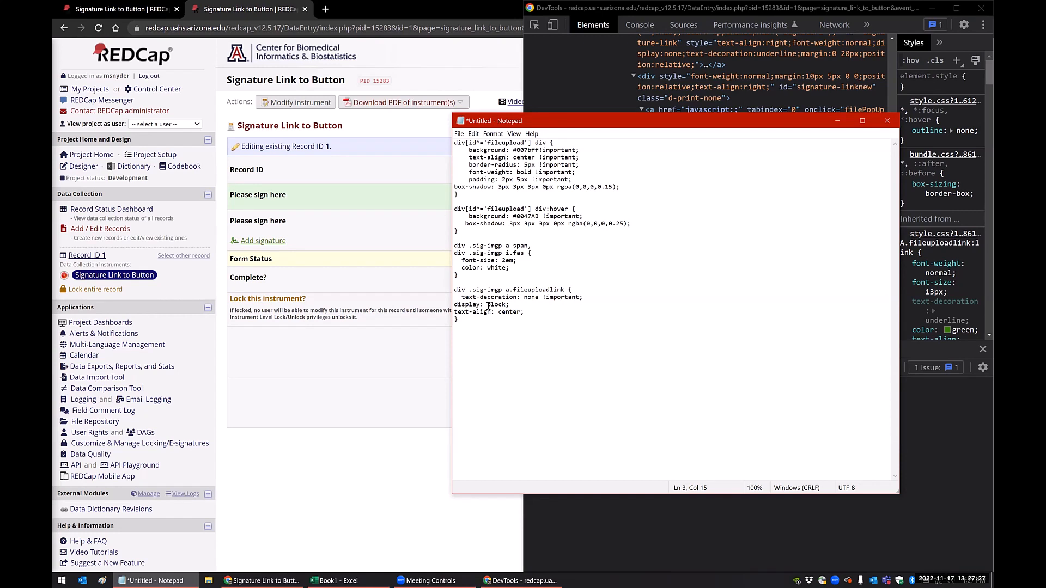
Enable the existing style in the project's REDCap CSS Injector configuration and save the module settings.
click(347, 376)
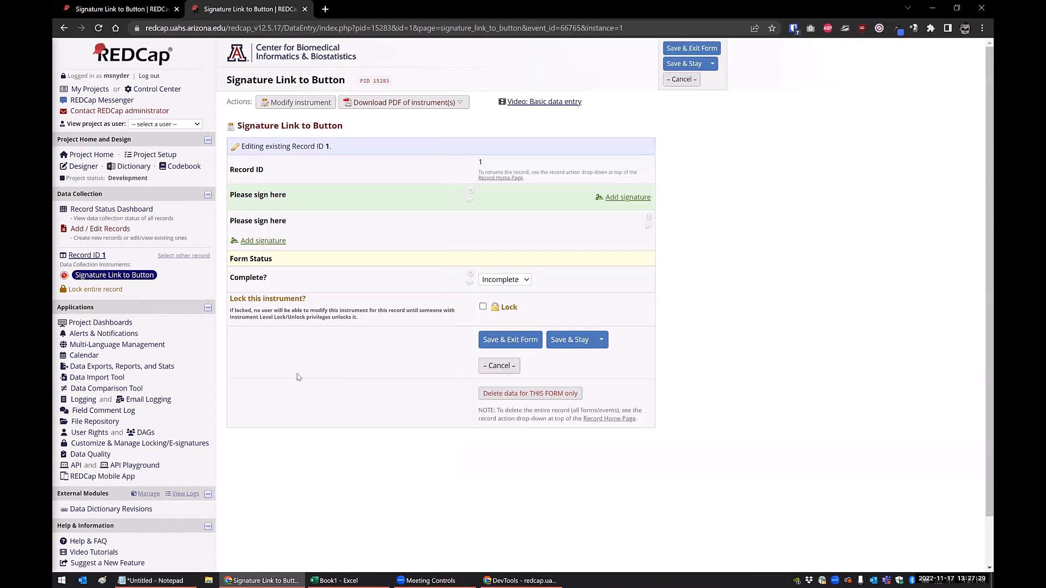
click(121, 9)
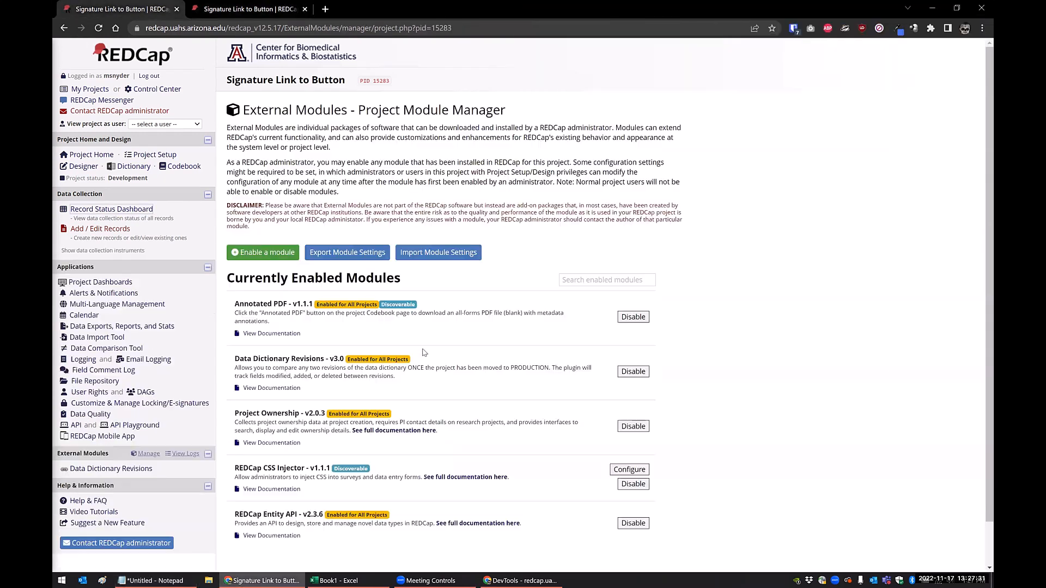
scroll(424, 353, down, 2)
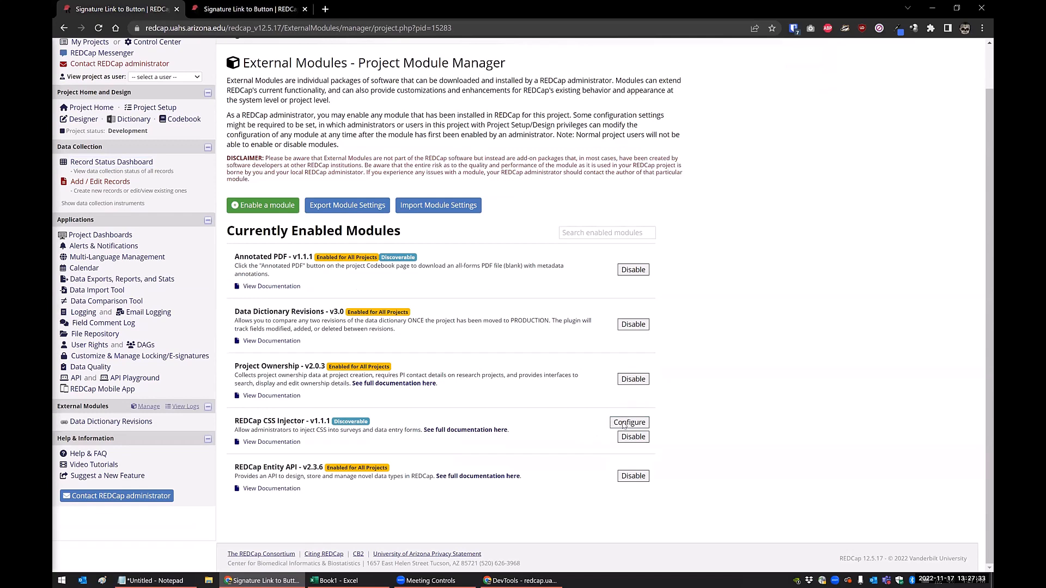
click(622, 423)
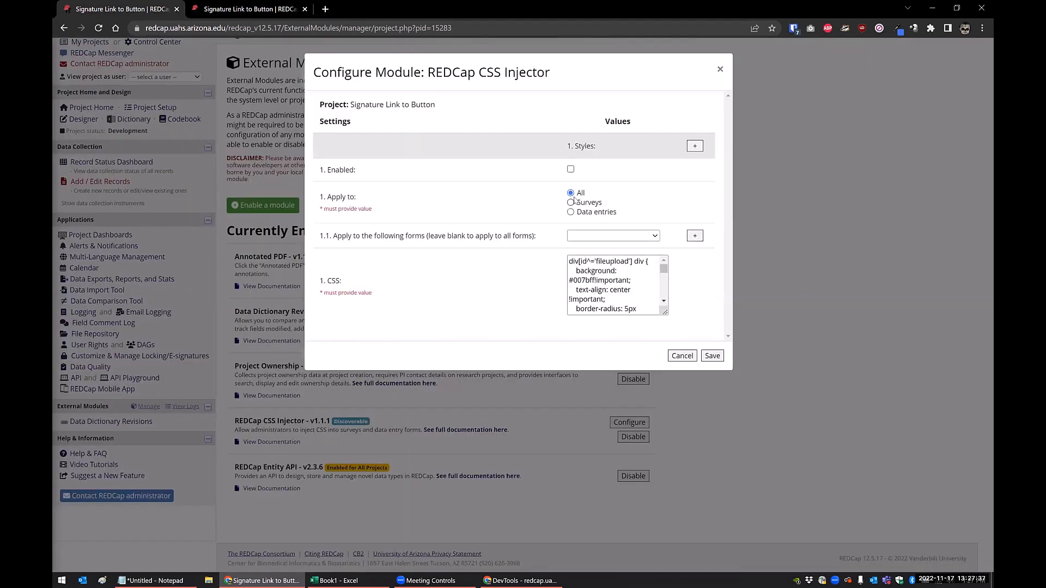
click(570, 169)
click(713, 358)
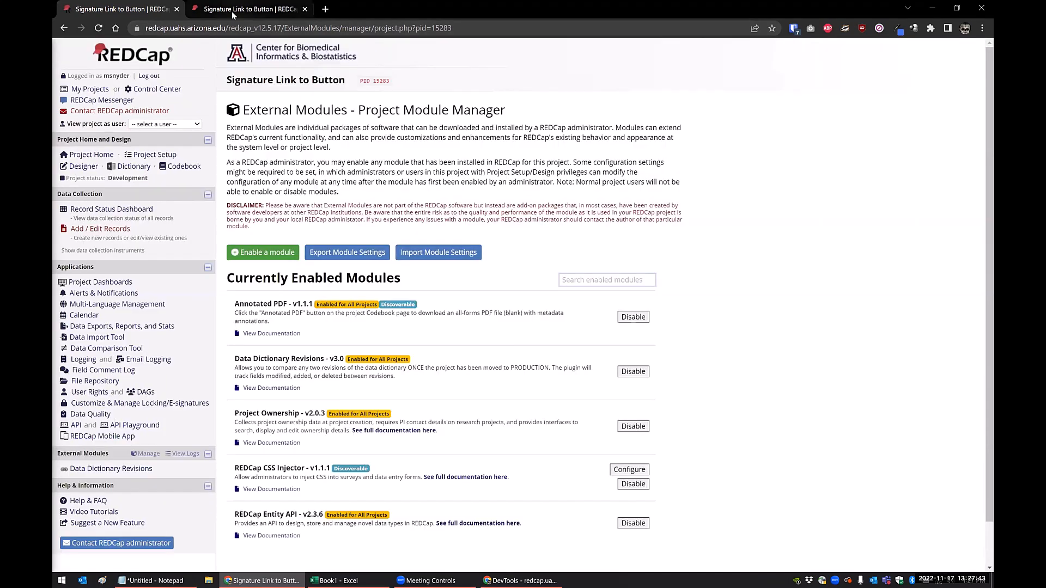
Reload record 1's form and open the signing dialog of the first signature field to test the styled button.
click(231, 11)
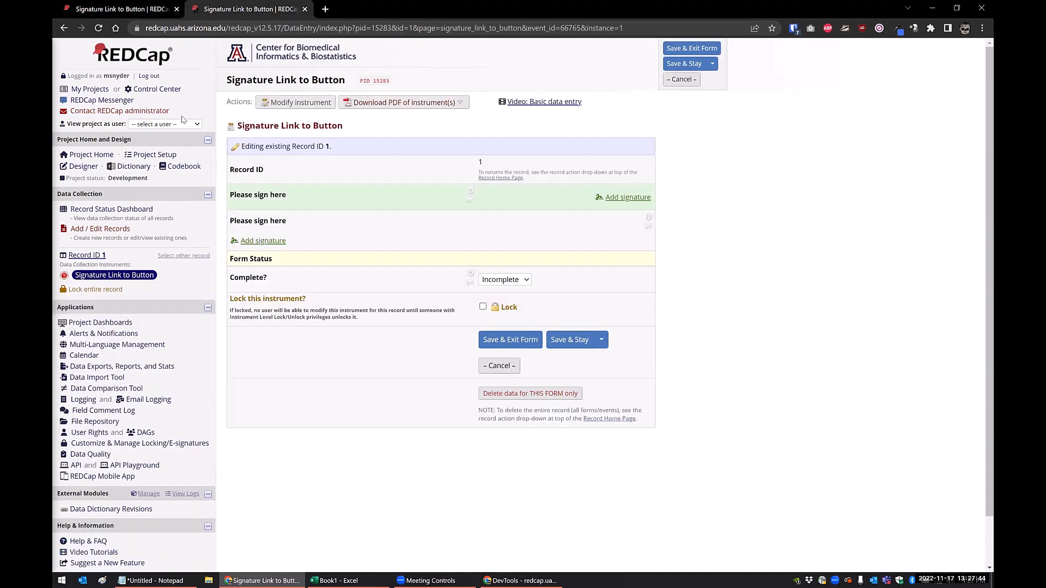
click(99, 29)
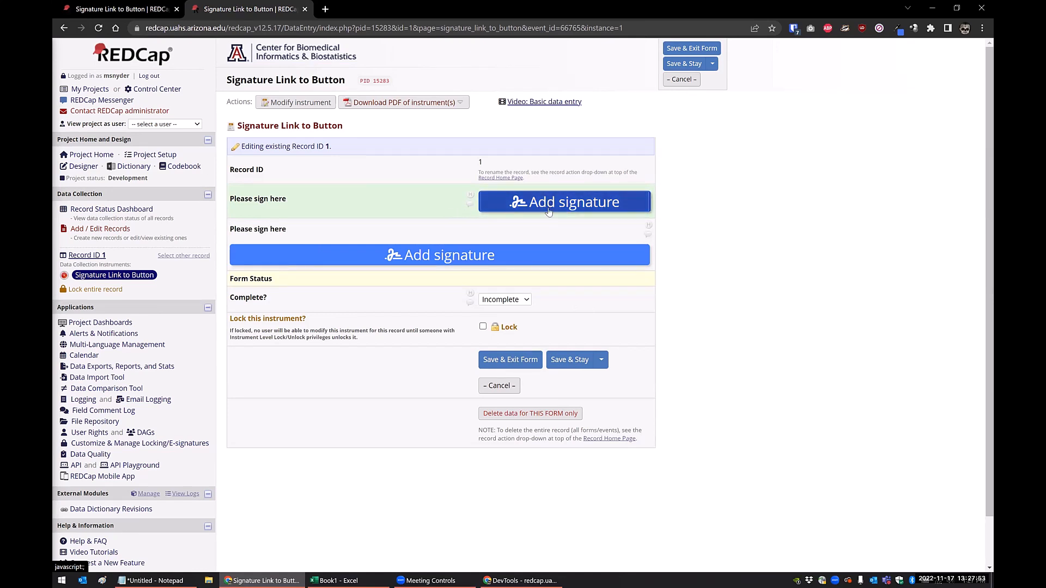
click(623, 210)
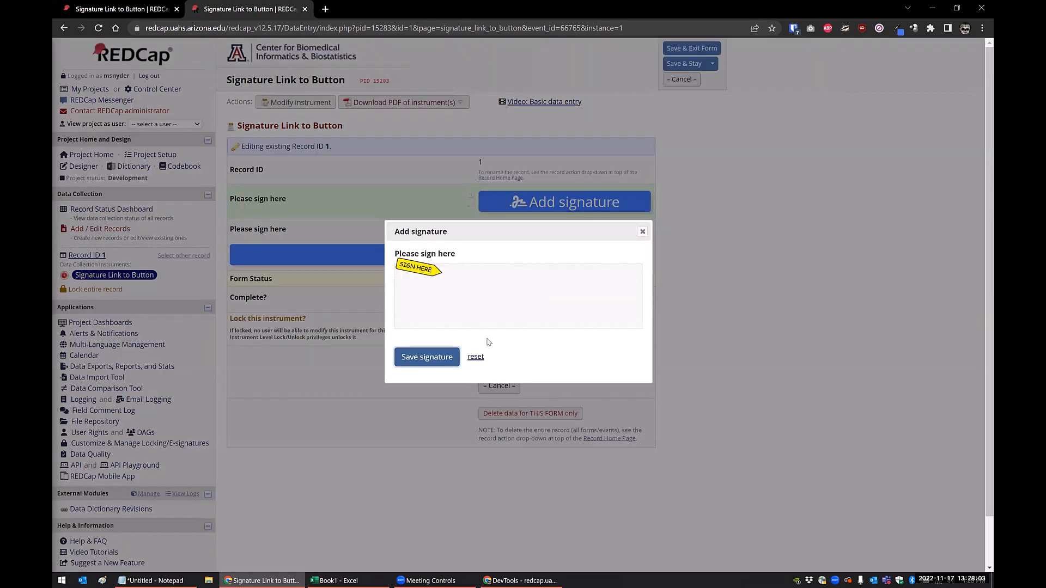
Close the signing dialog and open the project's REDCap CSS Injector configuration.
click(642, 232)
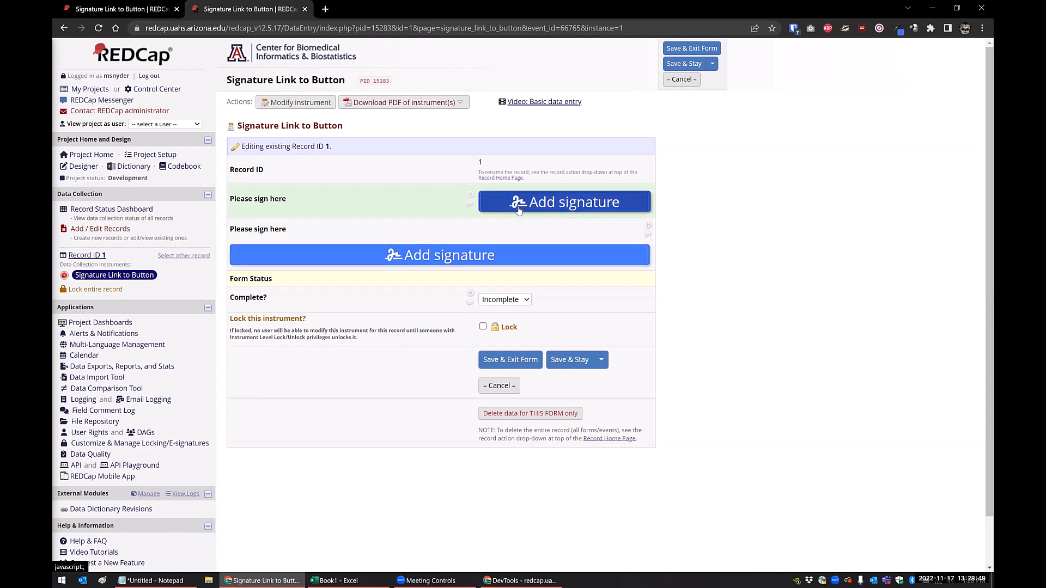
click(123, 12)
scroll(621, 425, down, 1)
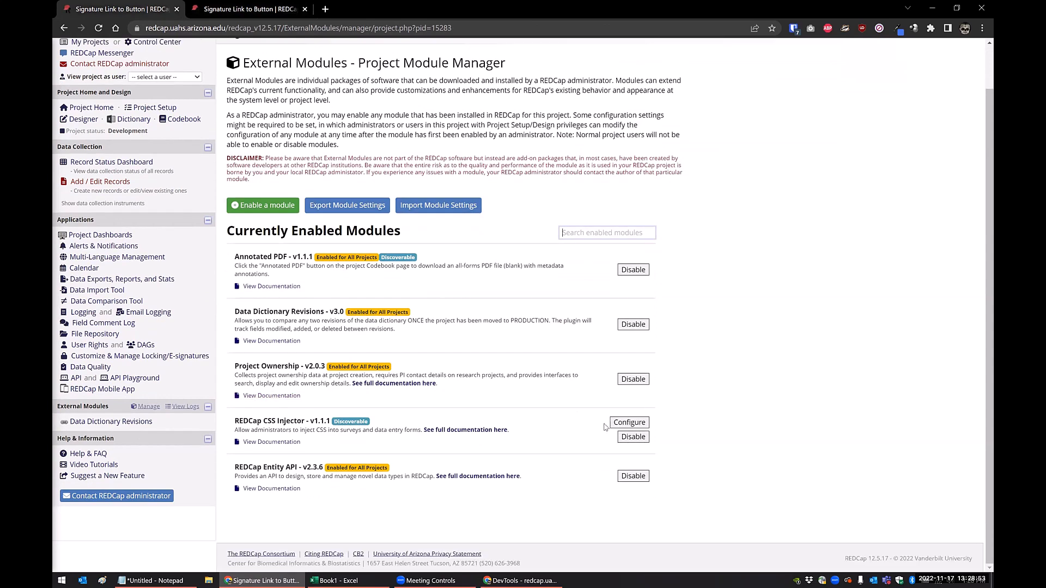
click(621, 425)
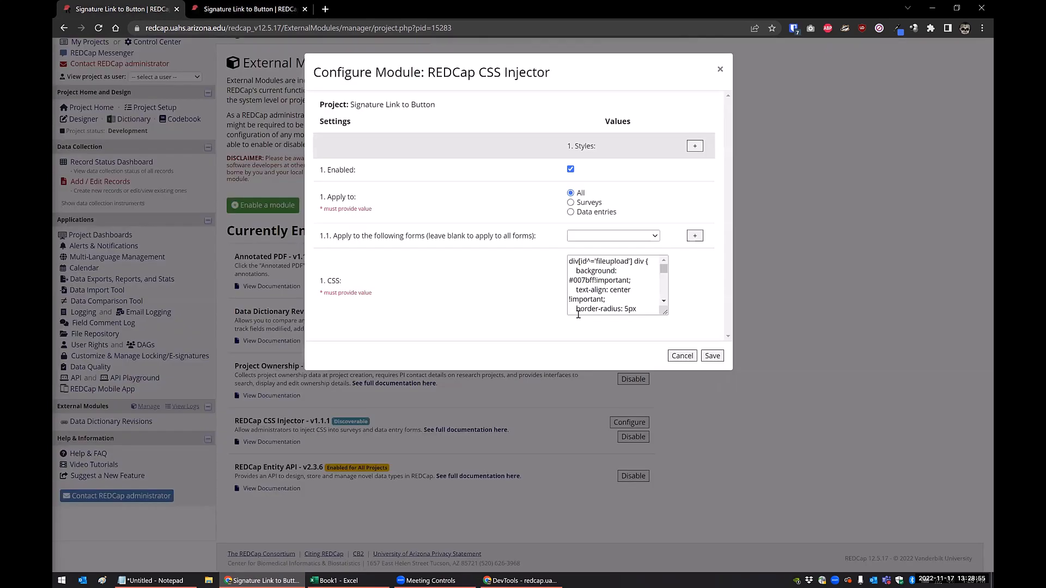
Add a width: 300px line below display: block in the a.fileuploadlink rule of the Notepad stylesheet.
click(164, 581)
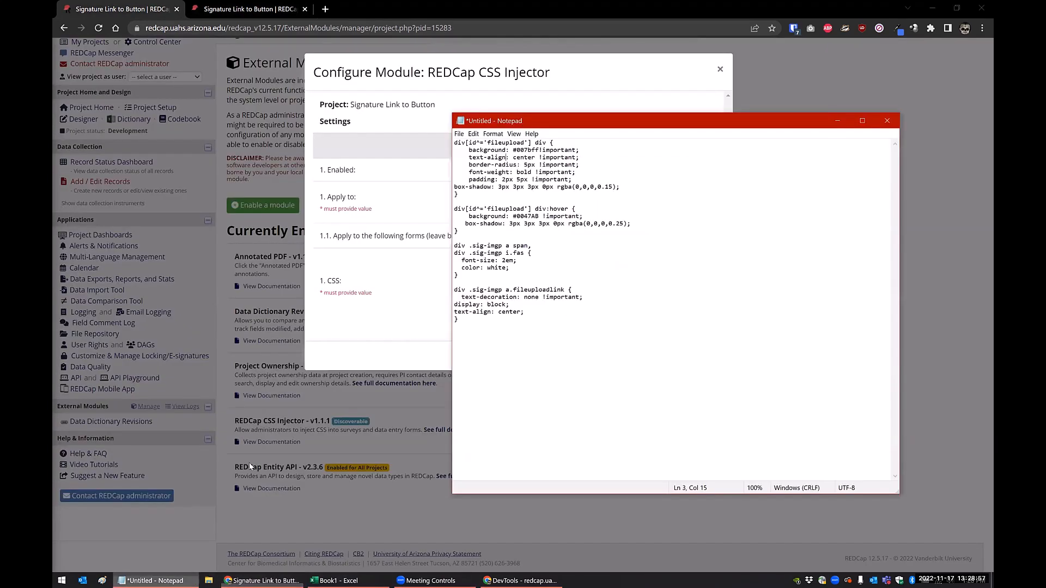
click(515, 304)
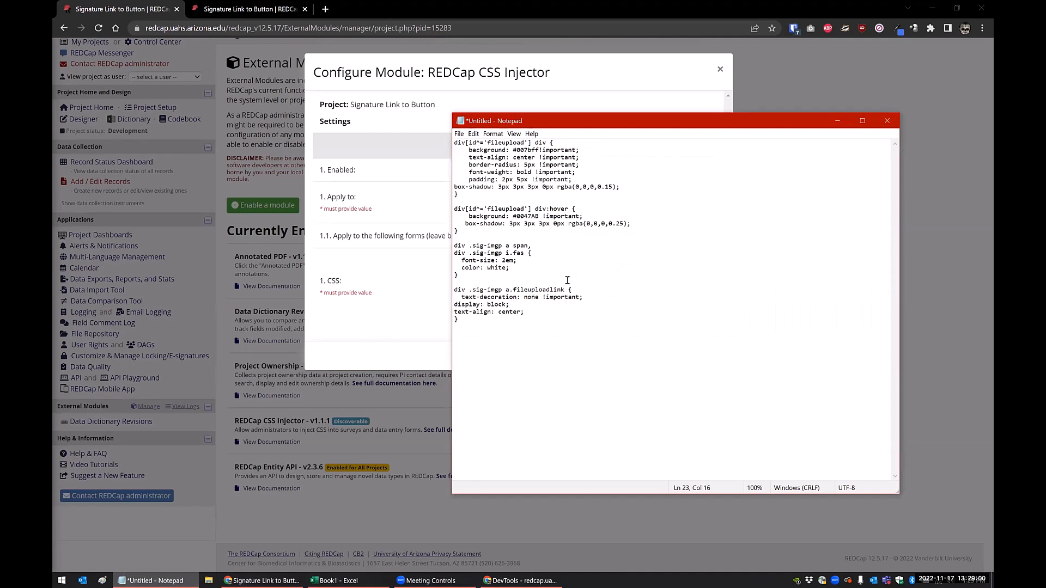
click(455, 321)
click(517, 305)
key(Return)
text(width: 300px)
Inspect the first Add signature button in DevTools and examine the box model of its signature-linknew div.
click(509, 581)
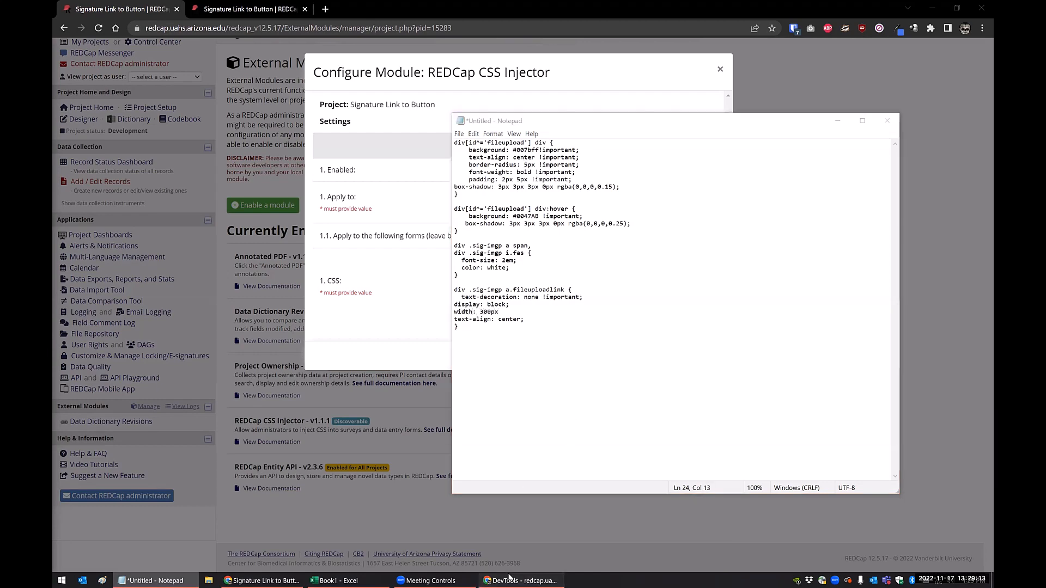
click(218, 11)
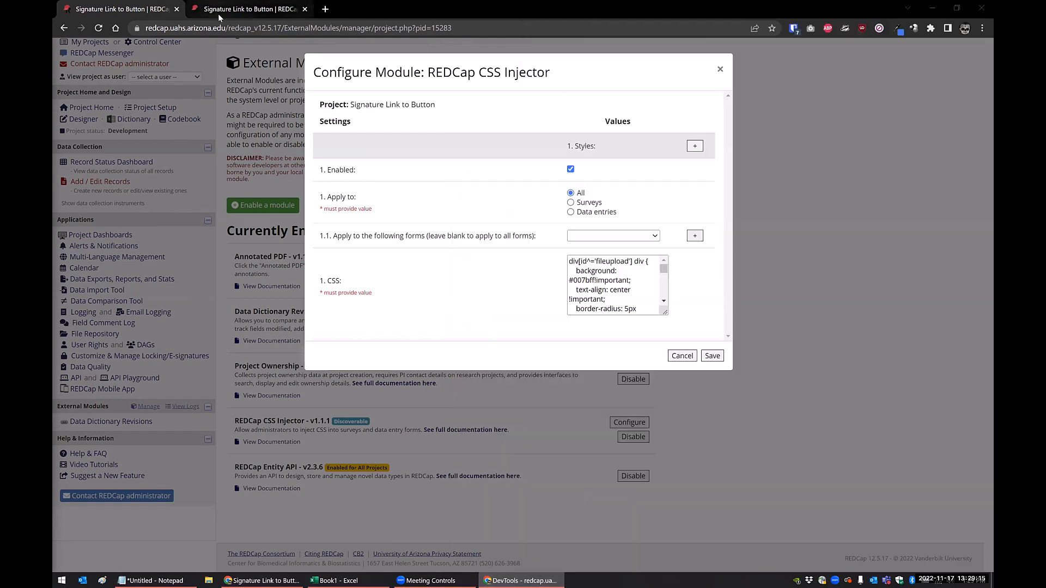
drag(840, 8, 53, 129)
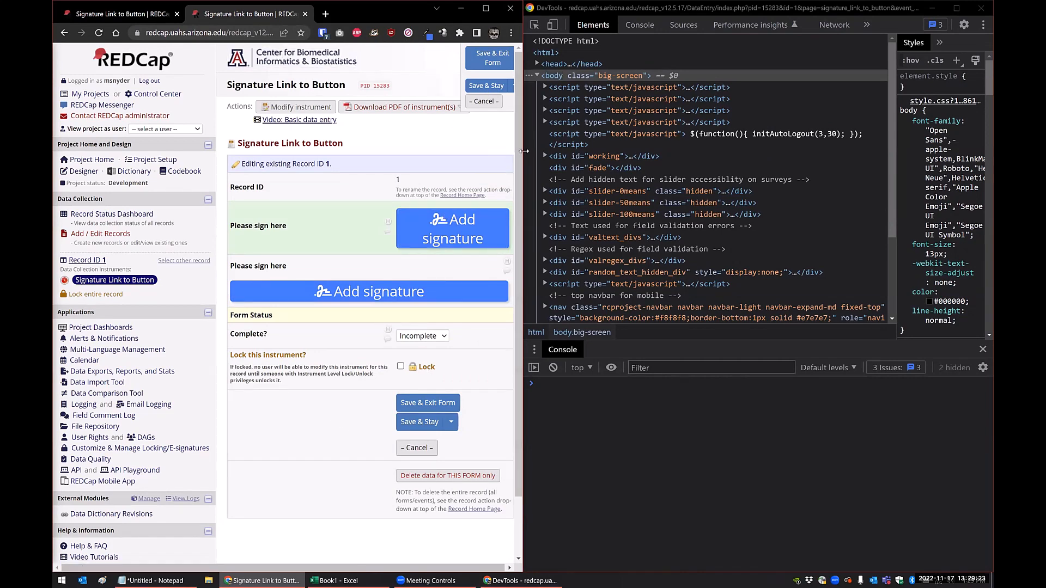
drag(523, 151, 606, 154)
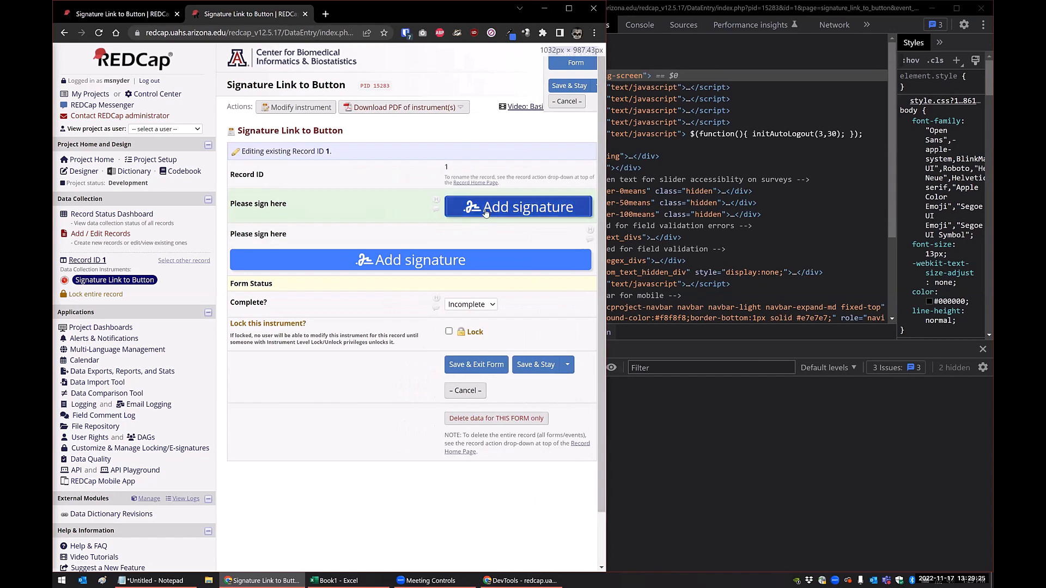
right_click(486, 212)
click(518, 388)
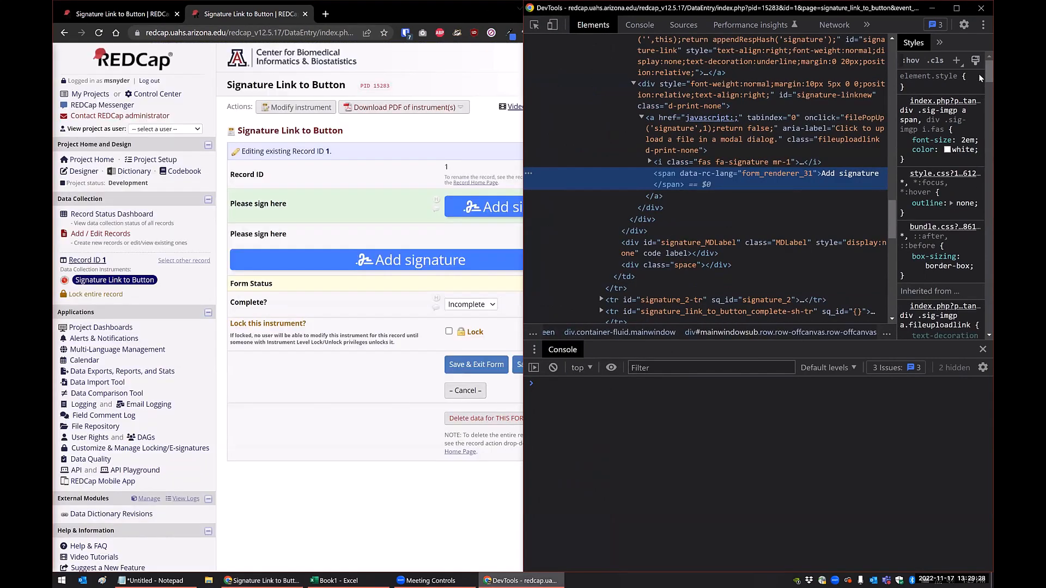
drag(979, 74, 979, 335)
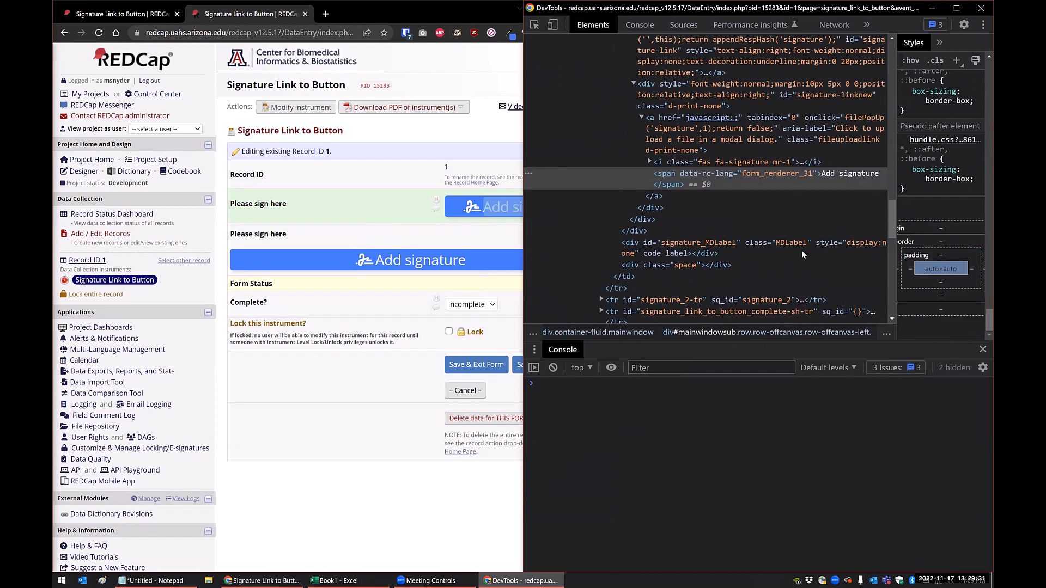
click(658, 83)
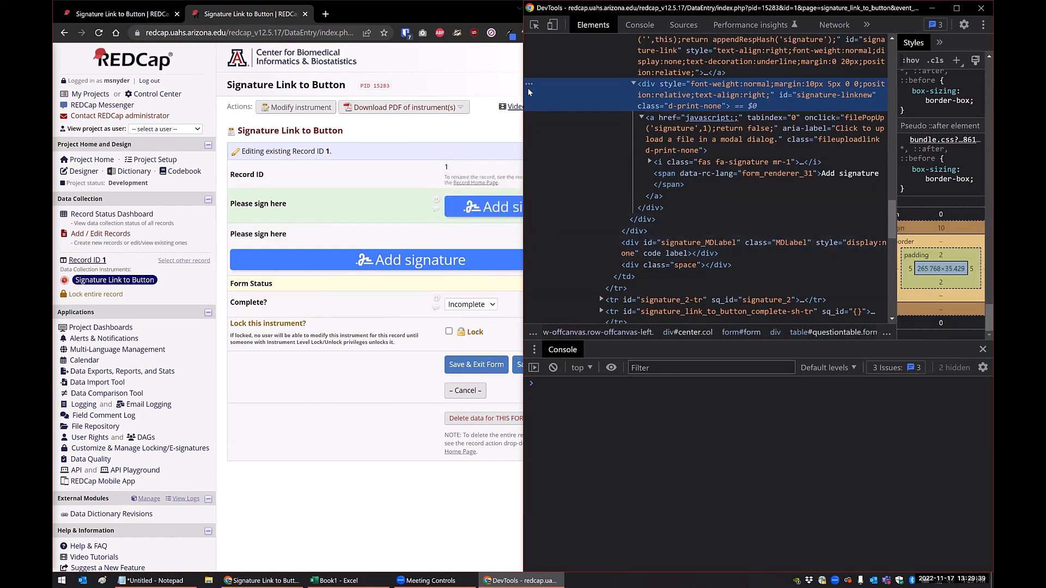
Maximize the form's window and inspect the signature-linknew div's box model again at full width.
click(459, 56)
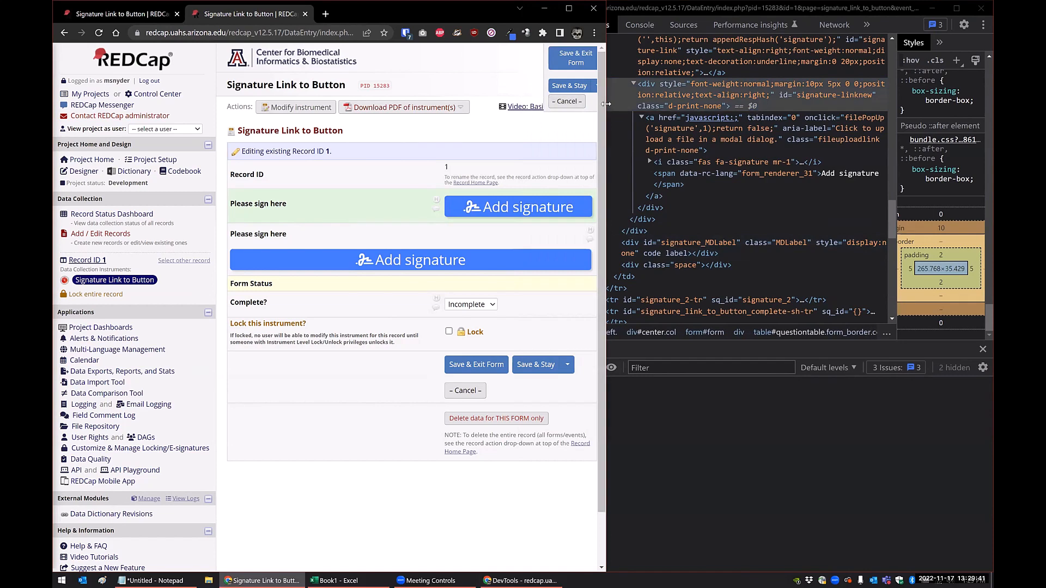
drag(606, 104, 844, 77)
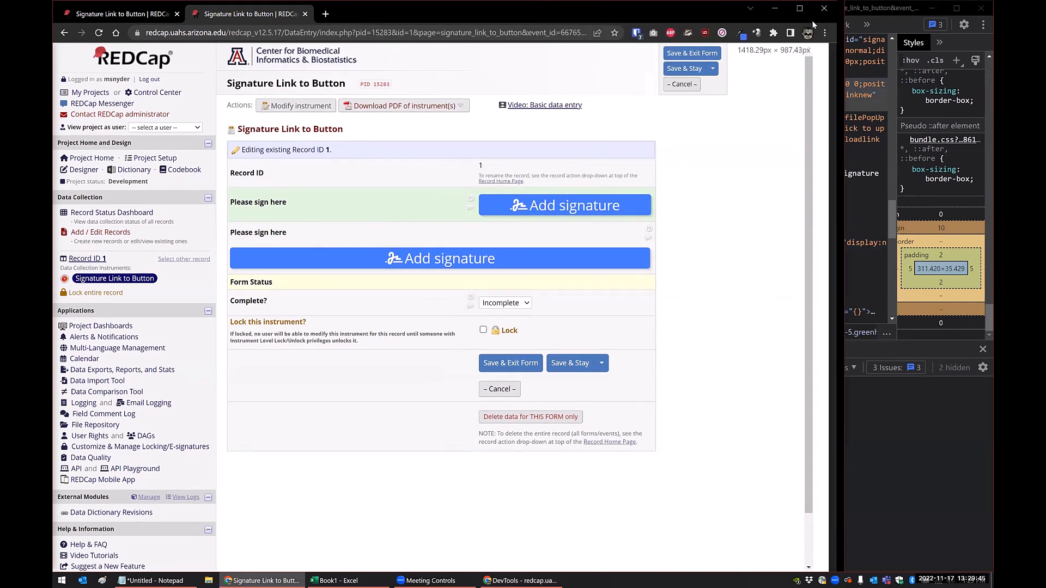
click(808, 9)
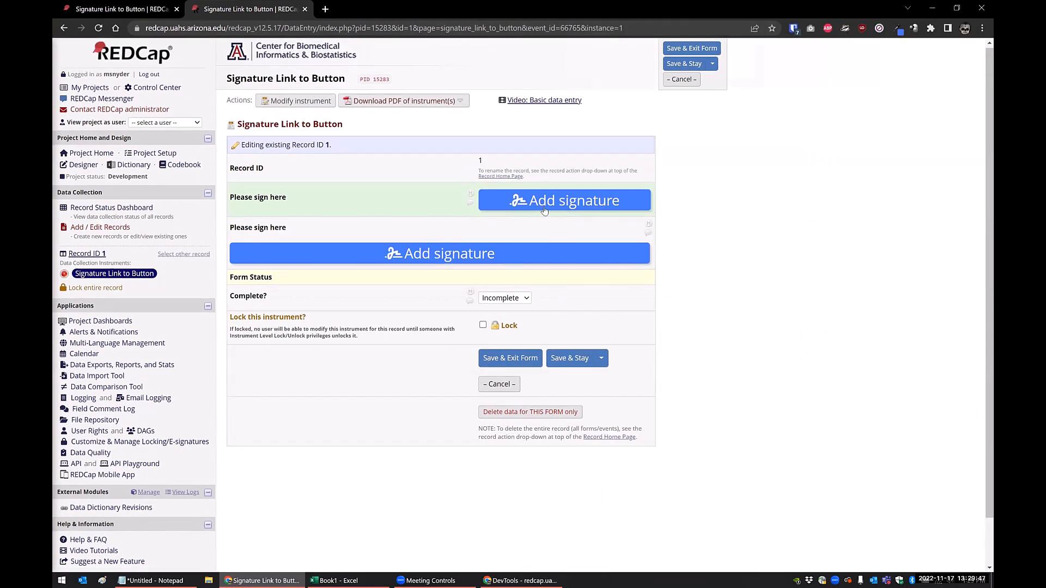
right_click(545, 208)
click(572, 380)
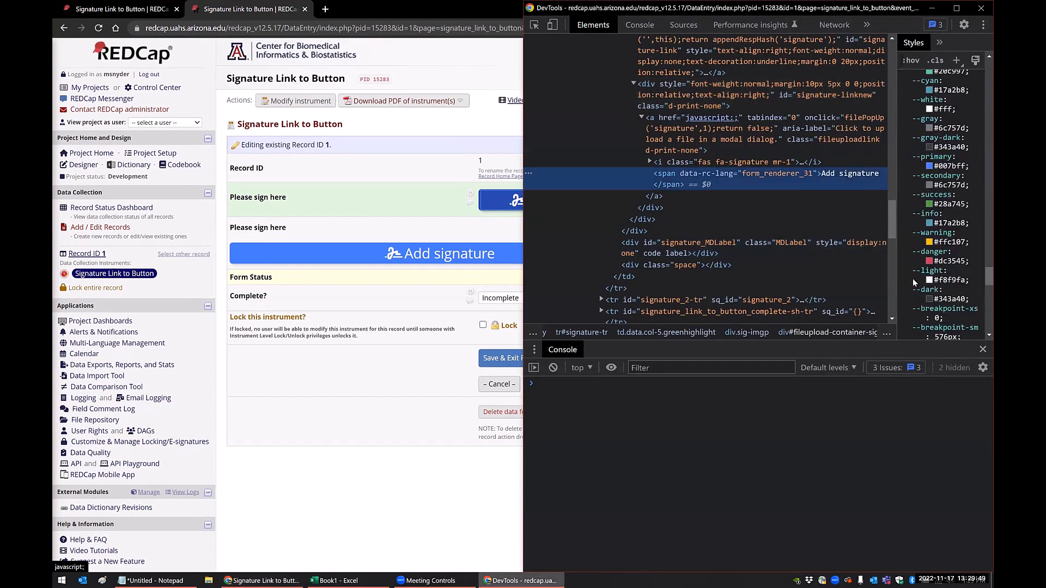
drag(989, 276, 989, 334)
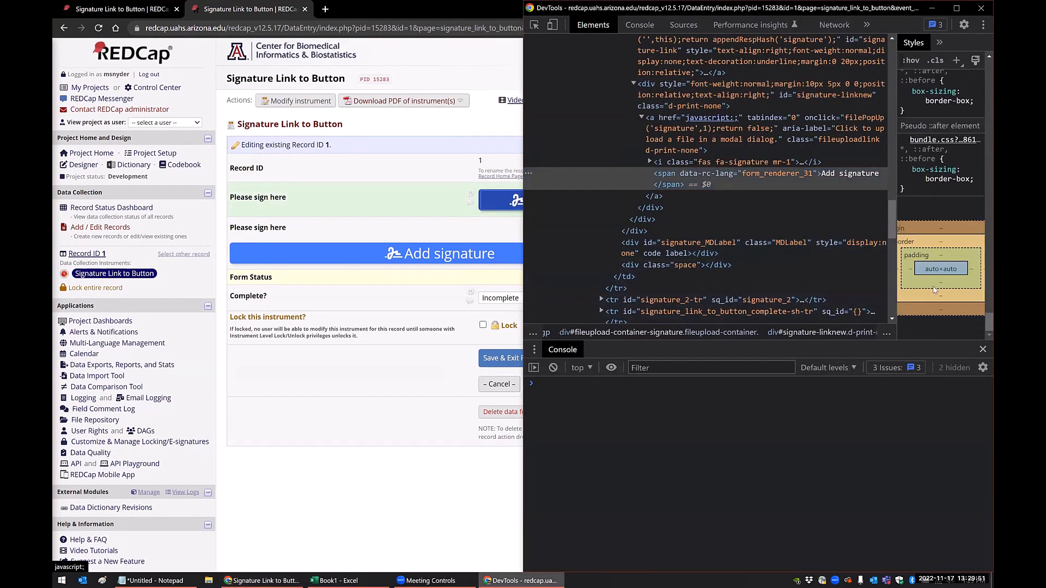
click(658, 86)
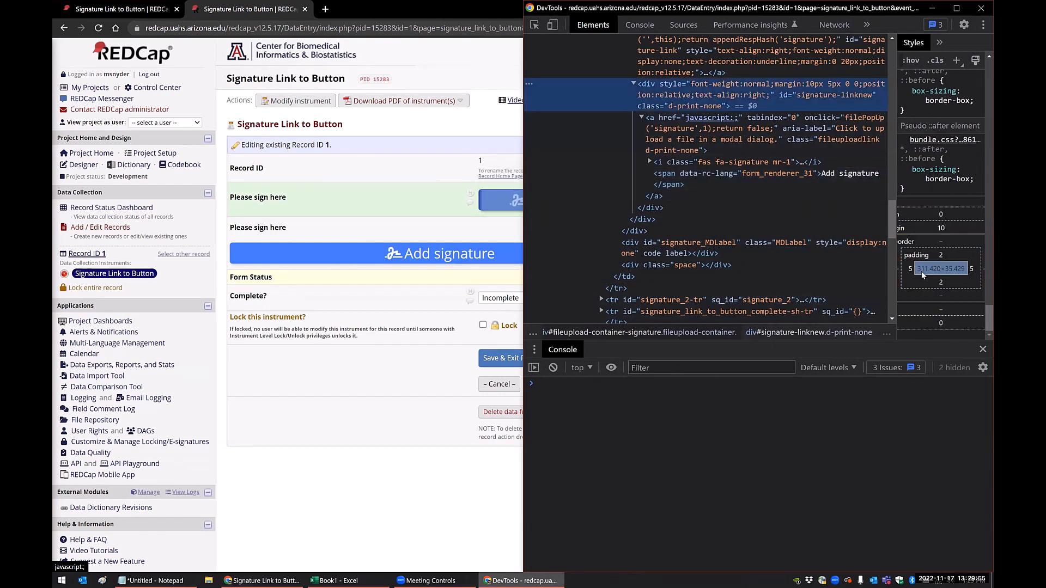
Set the width in the a.fileuploadlink rule of the Notepad stylesheet to 311.420px.
click(194, 578)
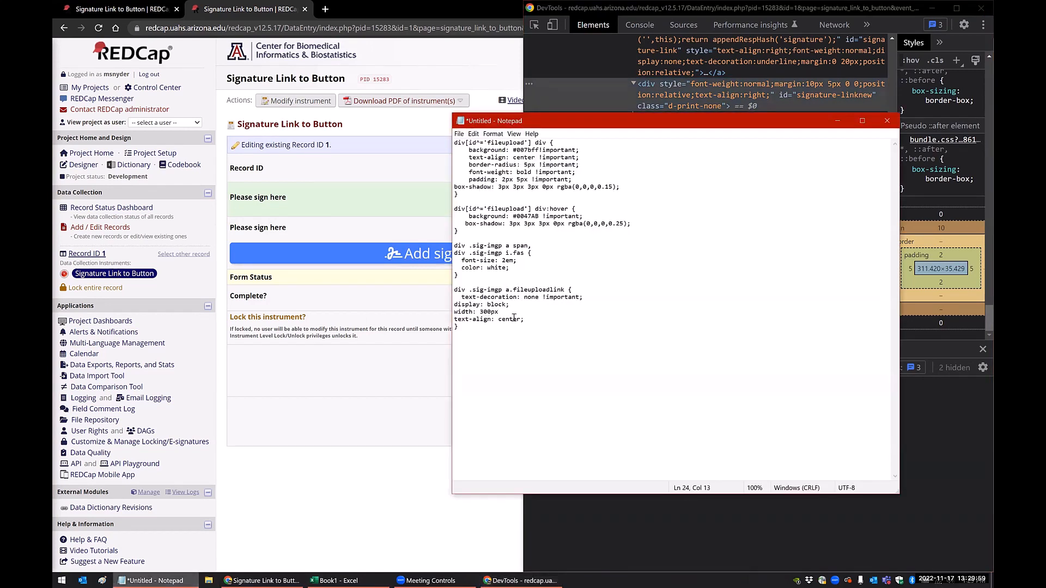
drag(483, 311, 514, 318)
click(511, 308)
key(BackSpace)
key(BackSpace)
key(BackSpace)
key(BackSpace)
text(11.420)
Replace the CSS Injector's stylesheet with the full Notepad text, save the settings, and check the buttons on record 1's form.
key(ctrl+a)
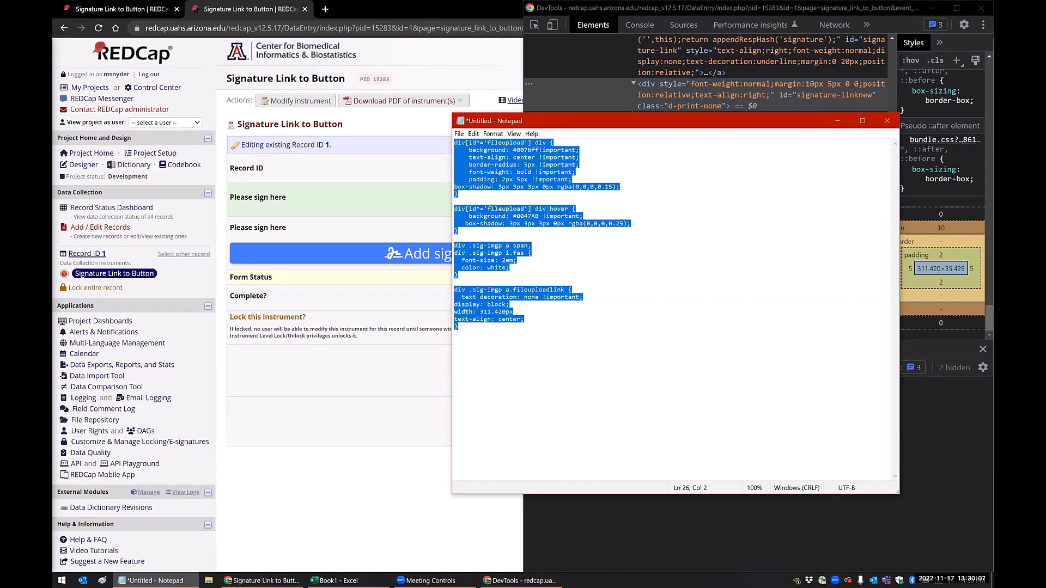
click(276, 497)
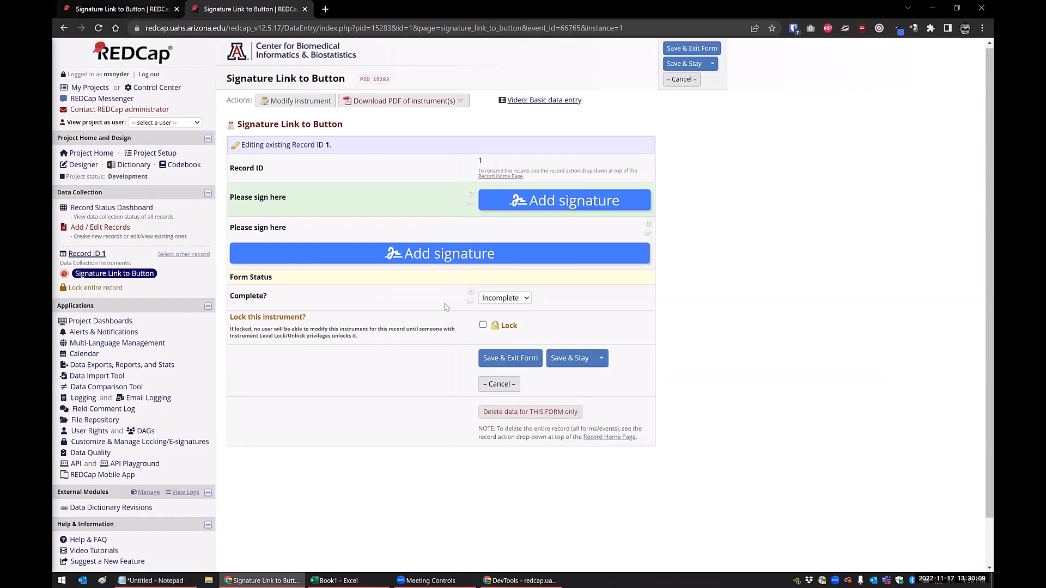
click(143, 14)
click(619, 296)
key(ctrl+a)
key(ctrl+v)
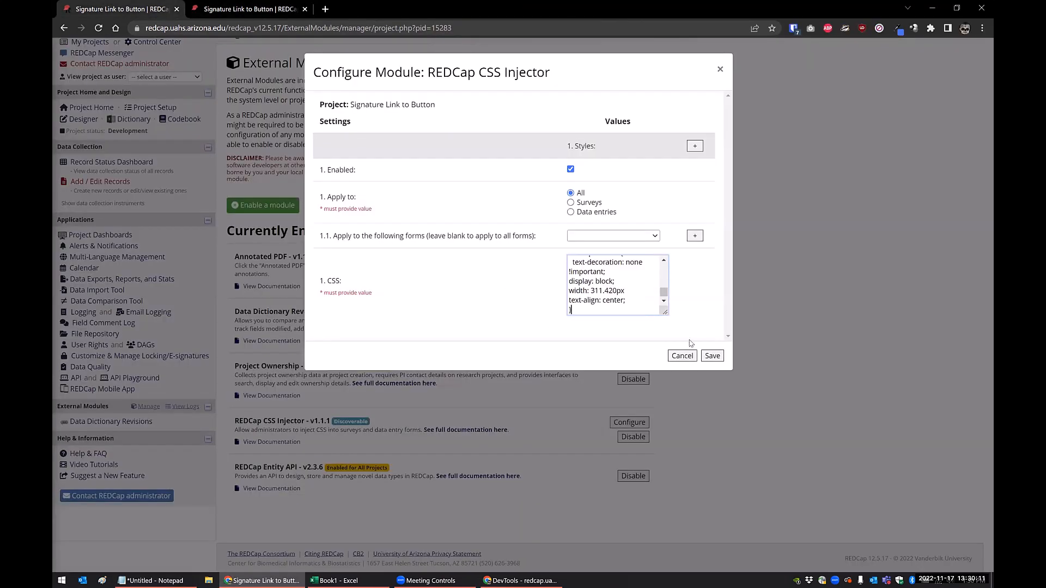
click(712, 356)
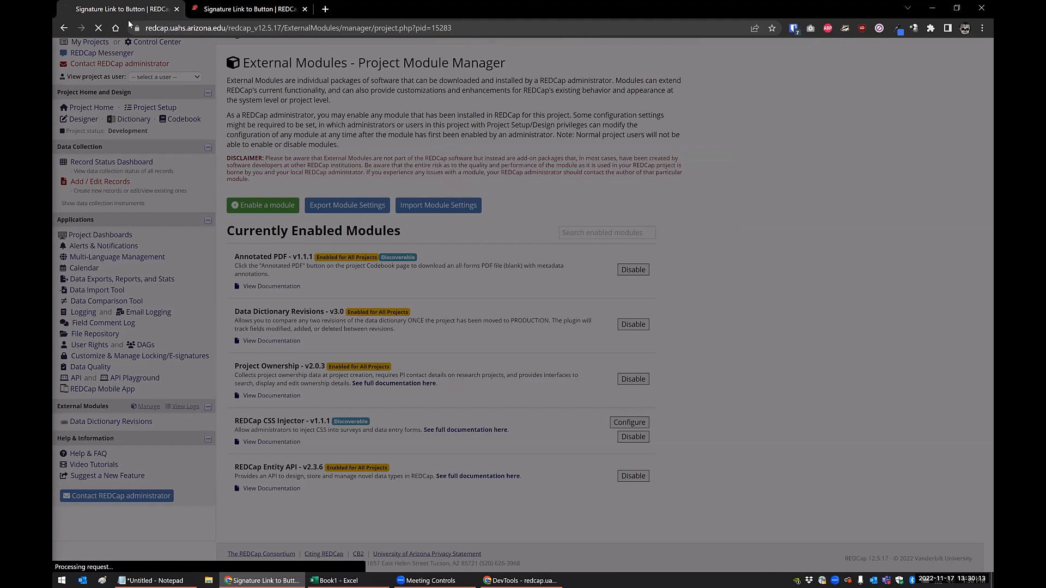
key(ctrl+Tab)
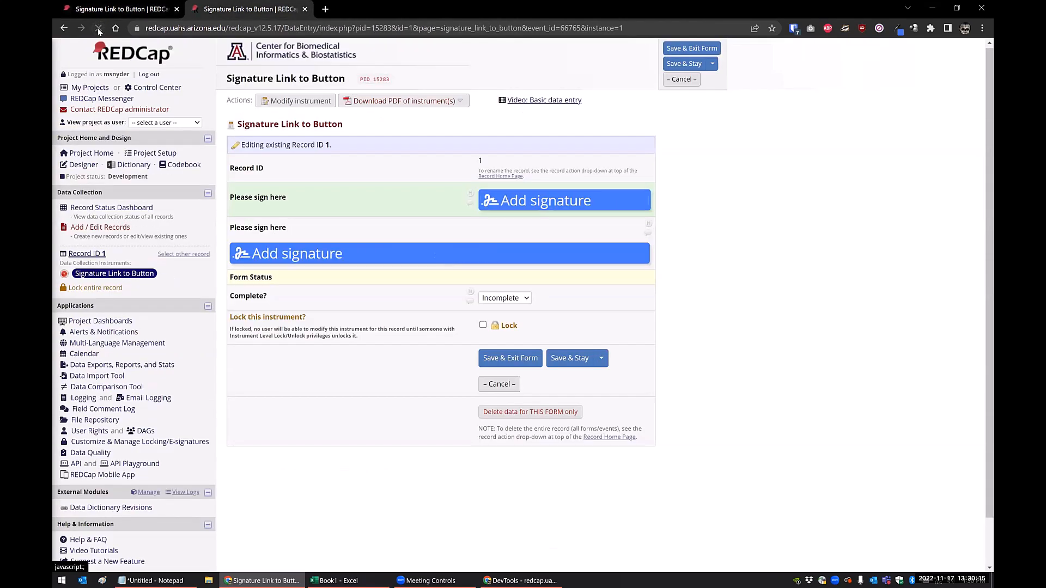
Move the width: 311.420px line in Notepad into the first div[id^='fileupload'] div rule, and replace the CSS Injector's stylesheet with the edited text.
key(ctrl+Tab)
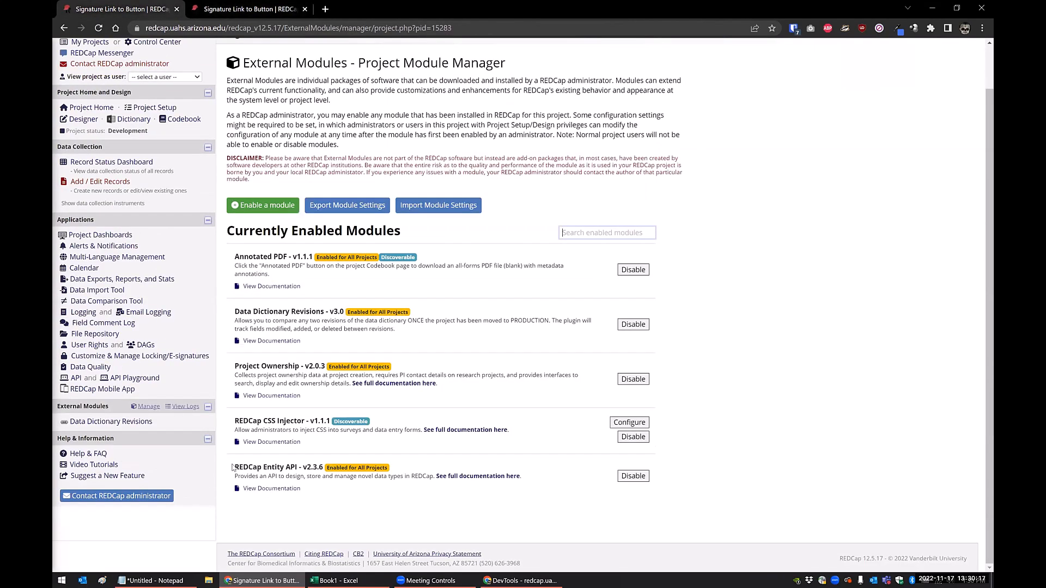
click(153, 581)
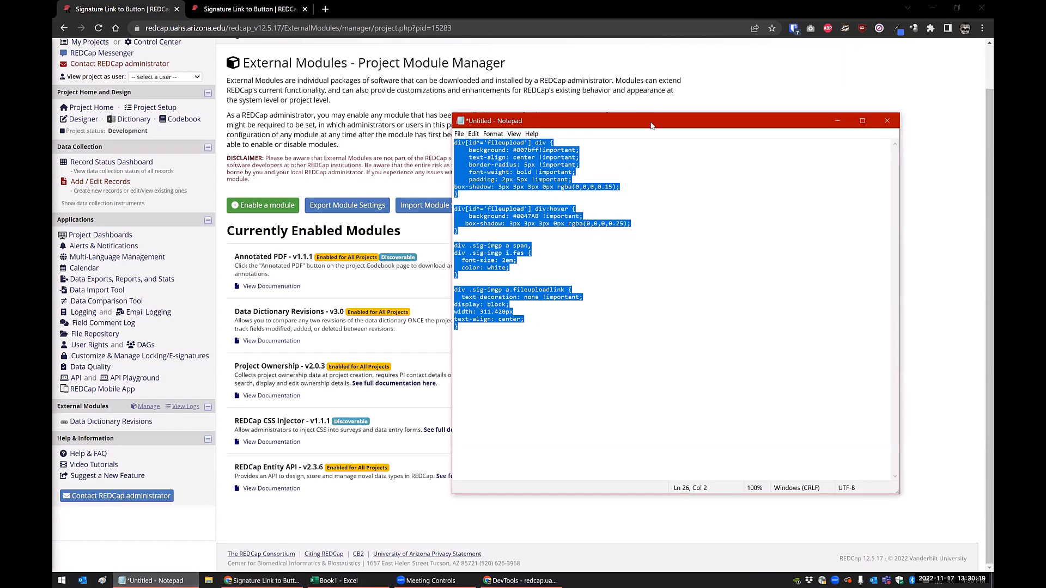
drag(652, 126, 993, 126)
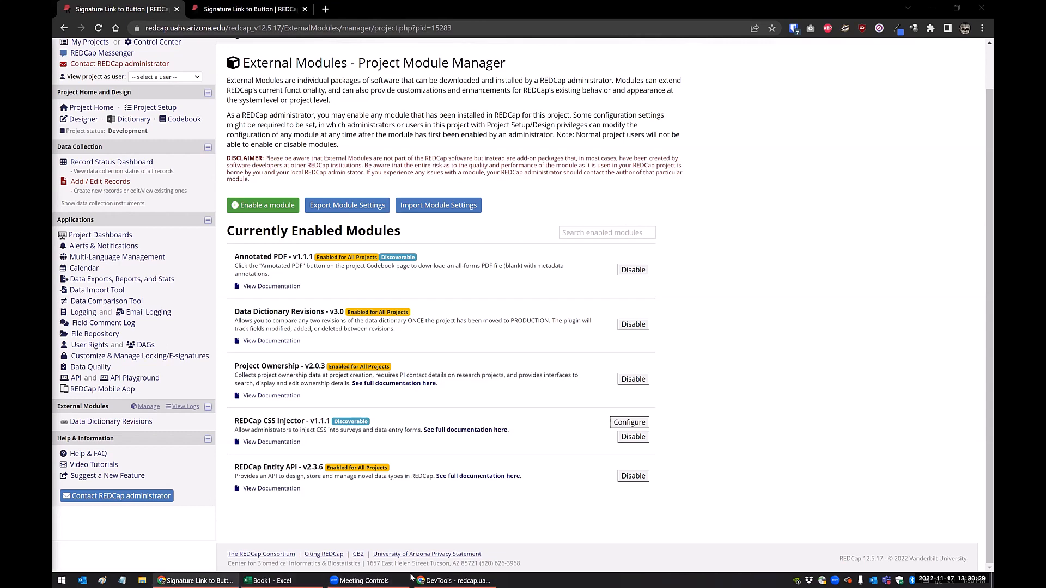
click(628, 423)
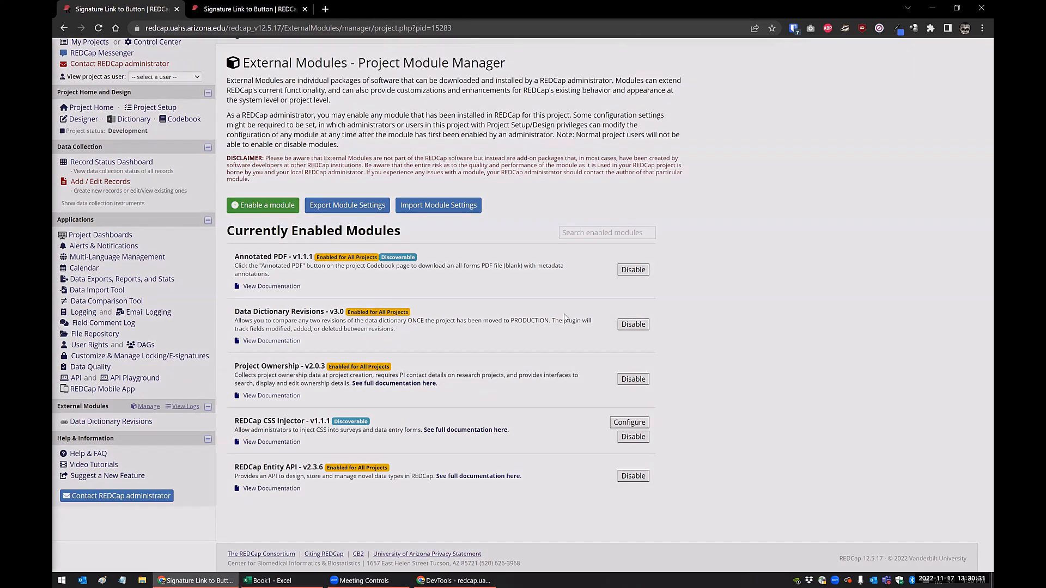
key(ctrl+a)
key(ctrl+v)
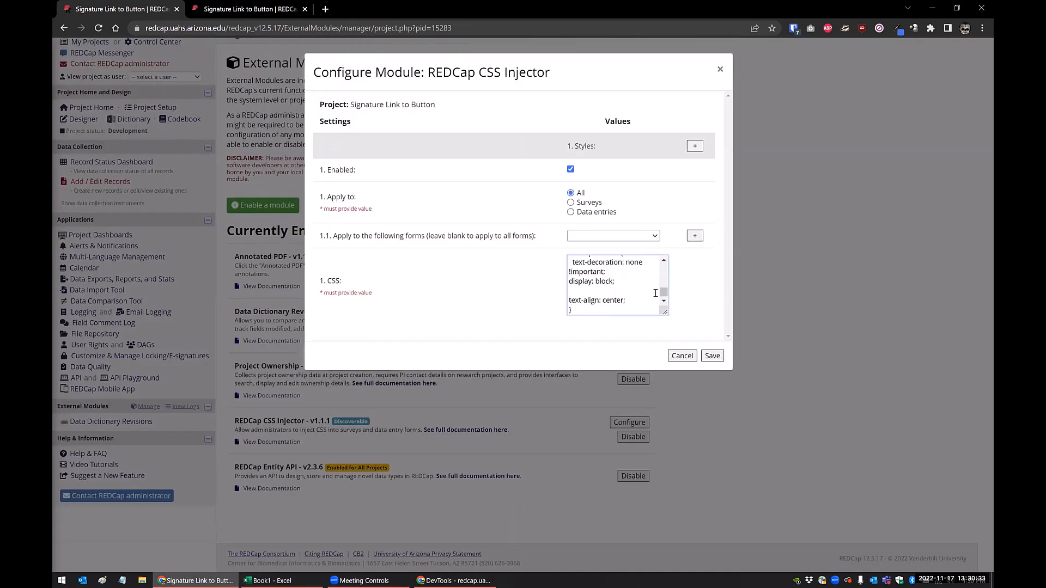
Review the width line in the CSS Injector's first rule, save the module settings, and reload record 1's form.
drag(663, 294, 662, 267)
click(665, 302)
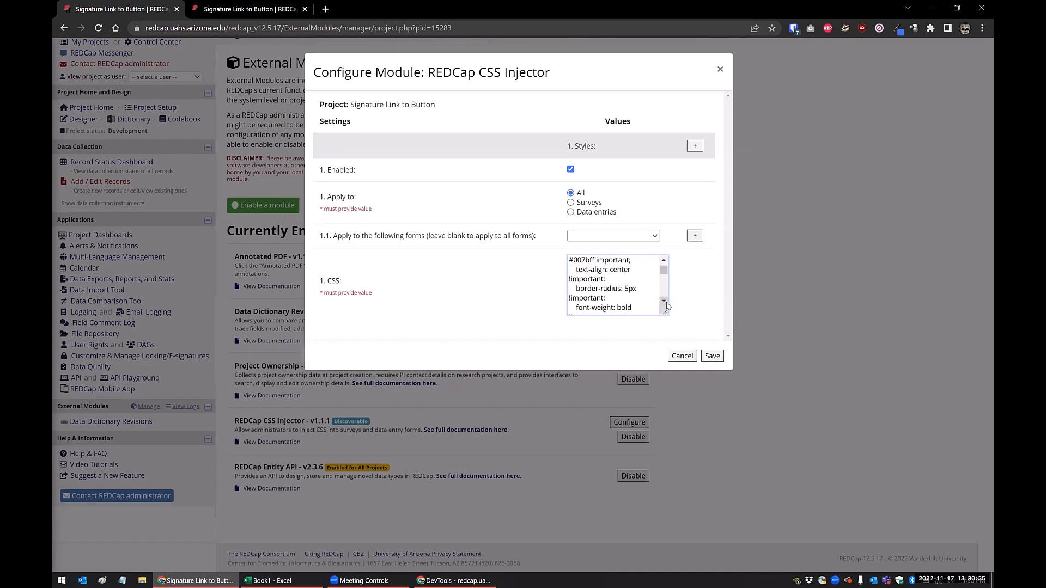
click(664, 301)
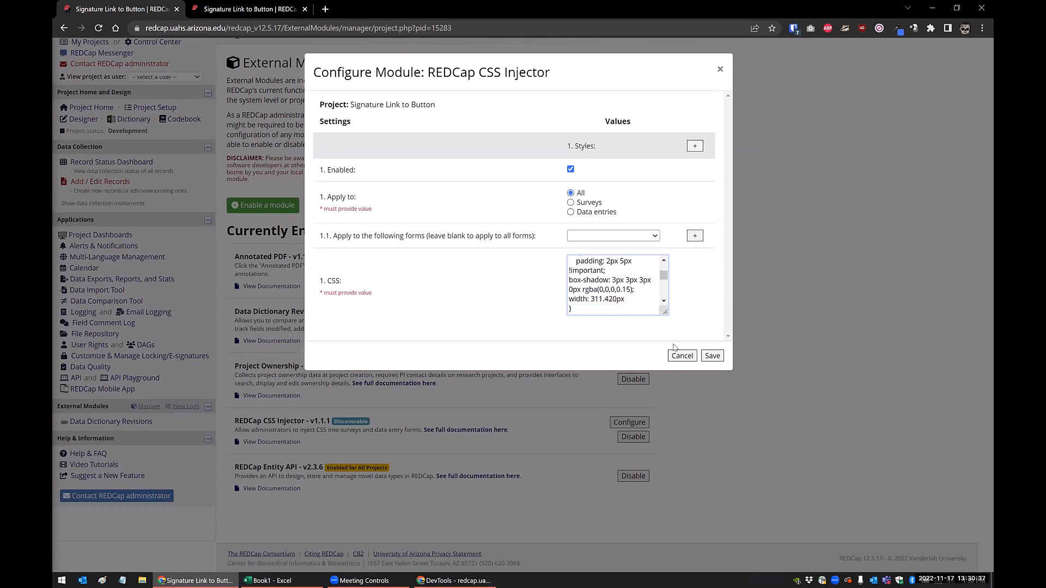
click(712, 356)
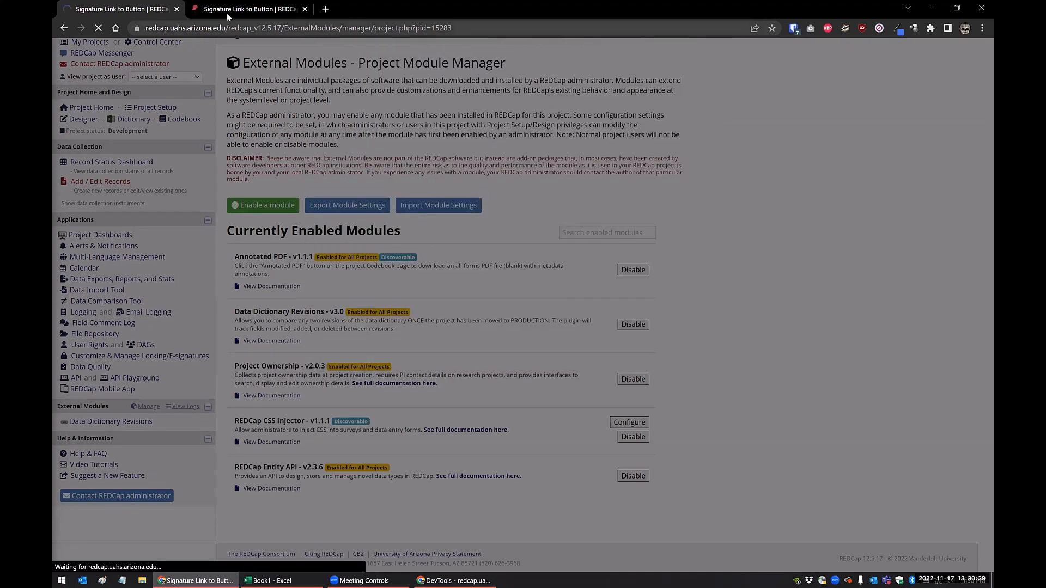
click(226, 13)
click(98, 28)
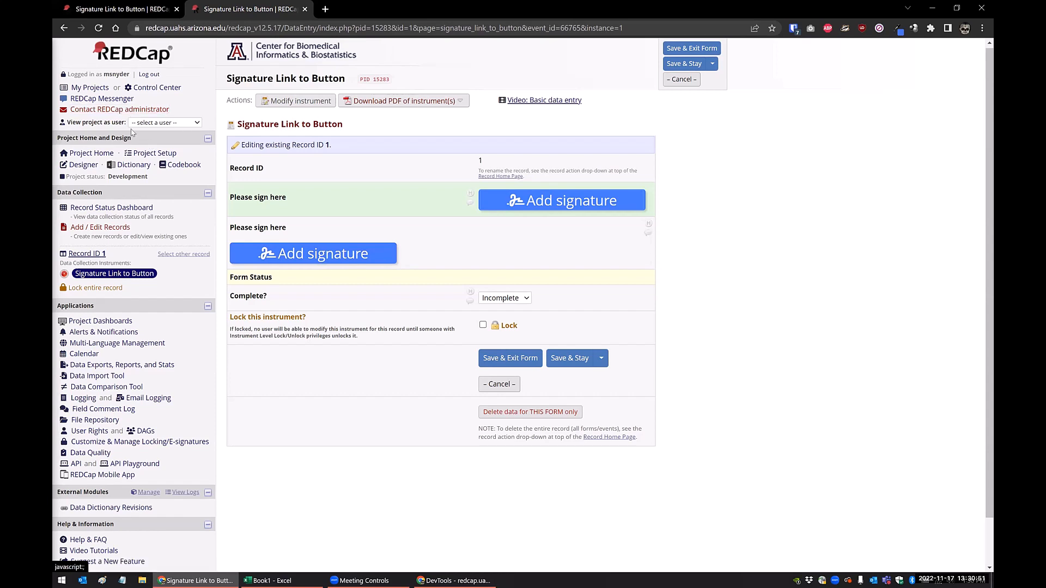
Add a File Upload field labelled "File upload" with the variable name file_upload at the end of the Signature Link to Button instrument.
click(287, 101)
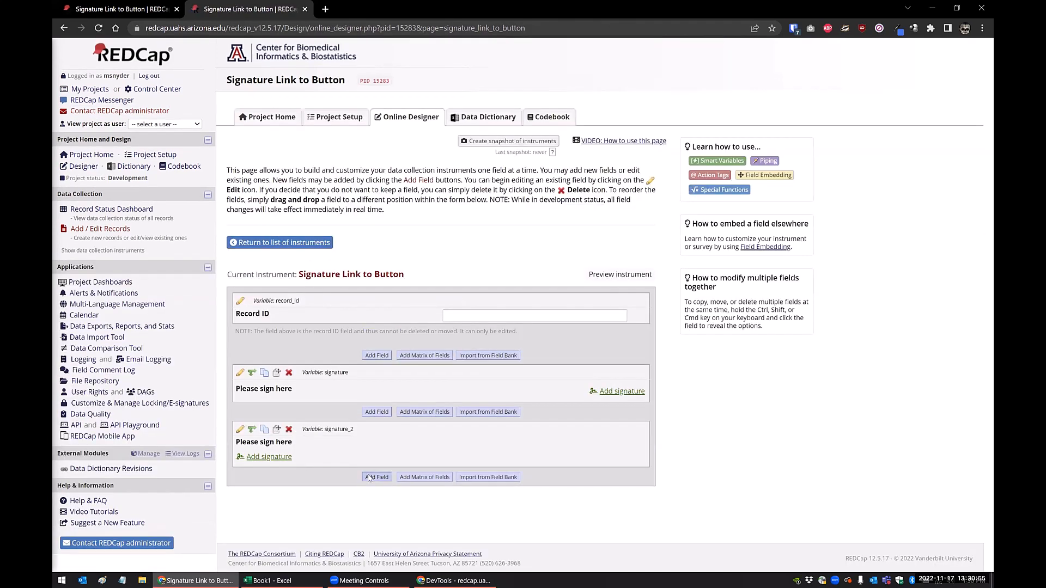
click(369, 478)
click(322, 202)
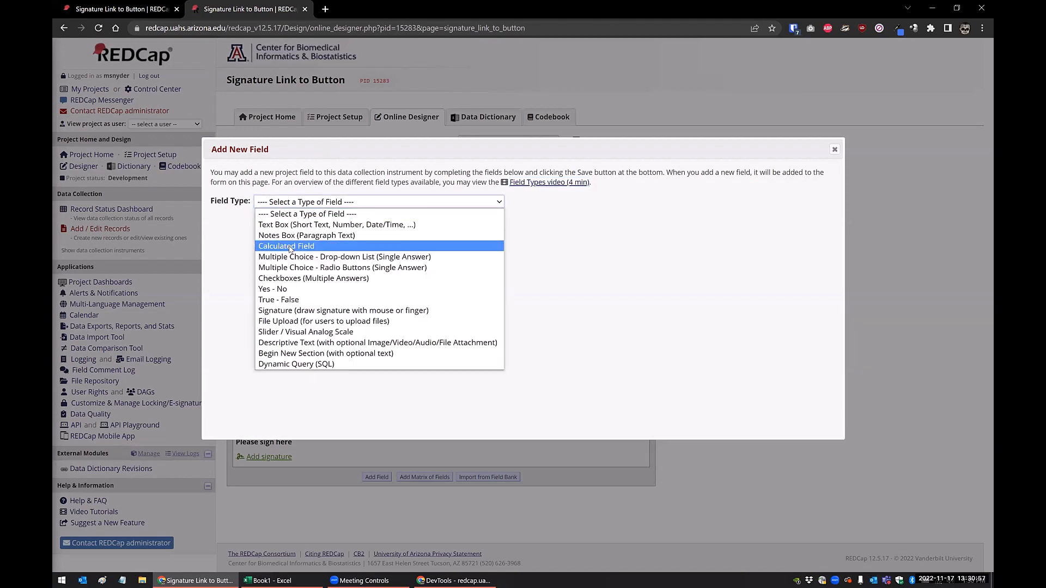
click(296, 321)
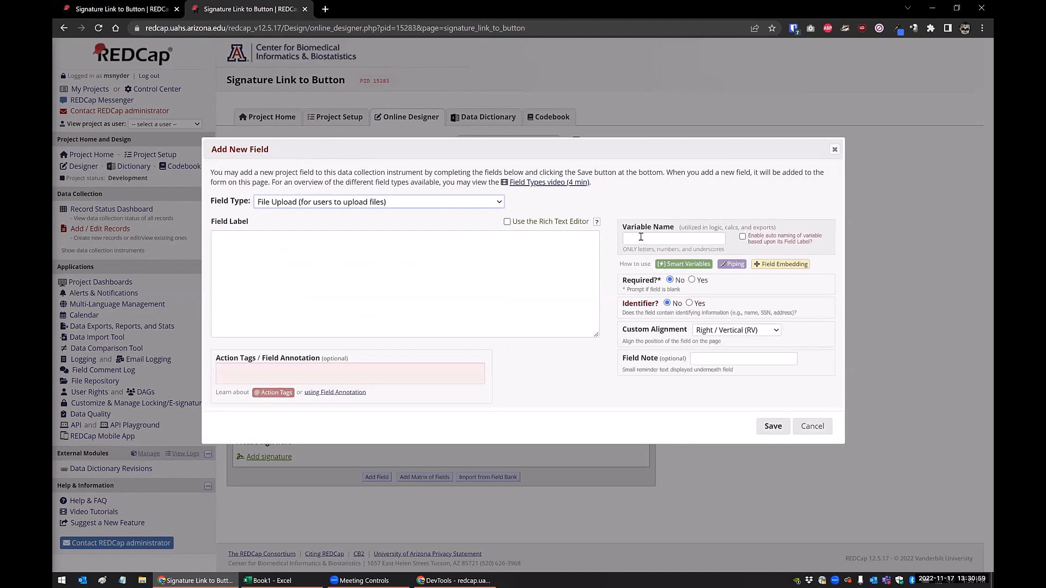
click(533, 258)
text(Fi)
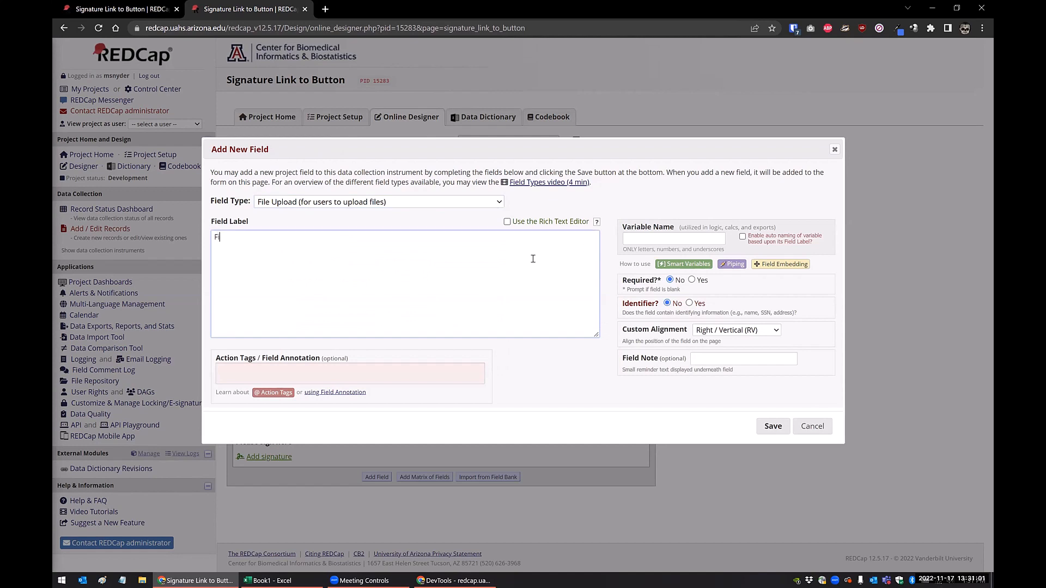
text(le upload)
click(681, 238)
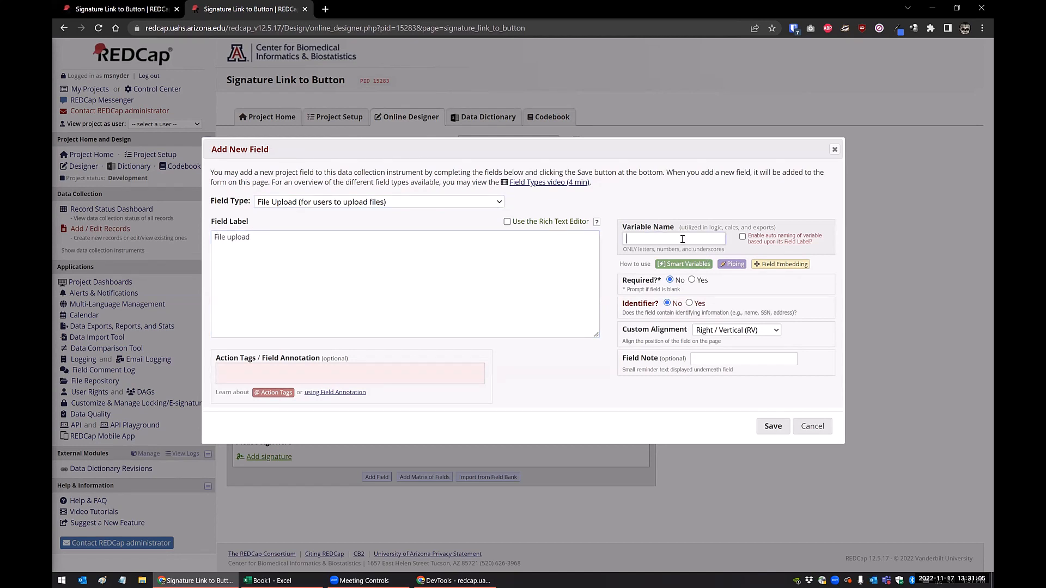
text(file upload)
click(774, 427)
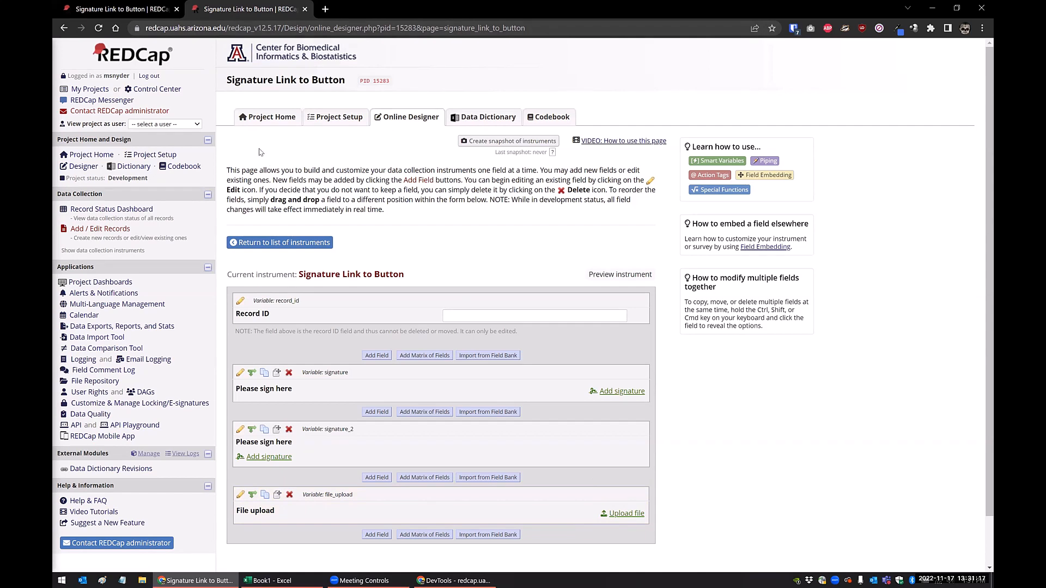
Open record 1's form to check the File upload field's styling, and examine the div[id^='fileupload'] selector in the first Notepad rule.
click(126, 212)
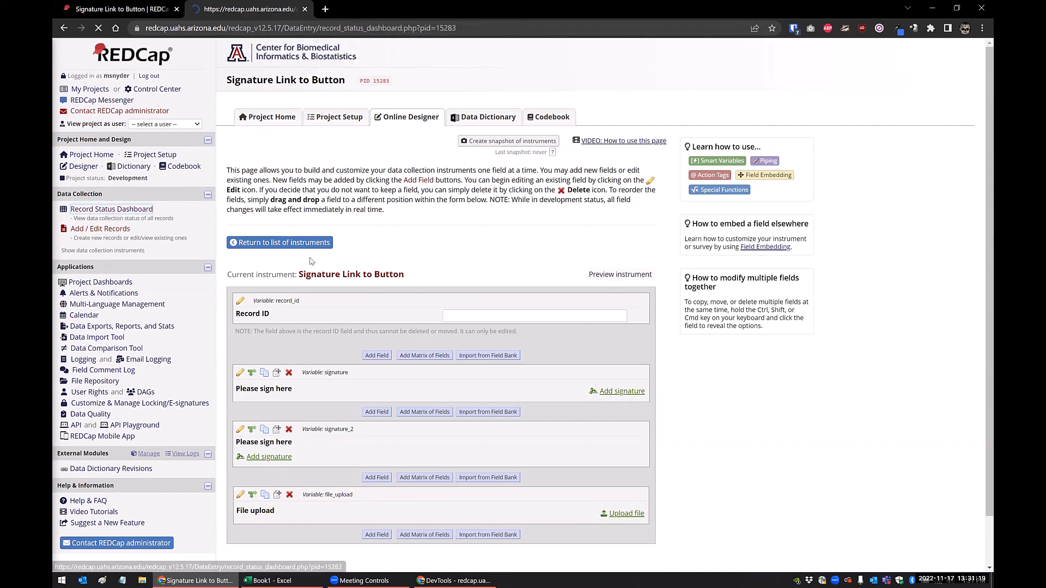
click(283, 313)
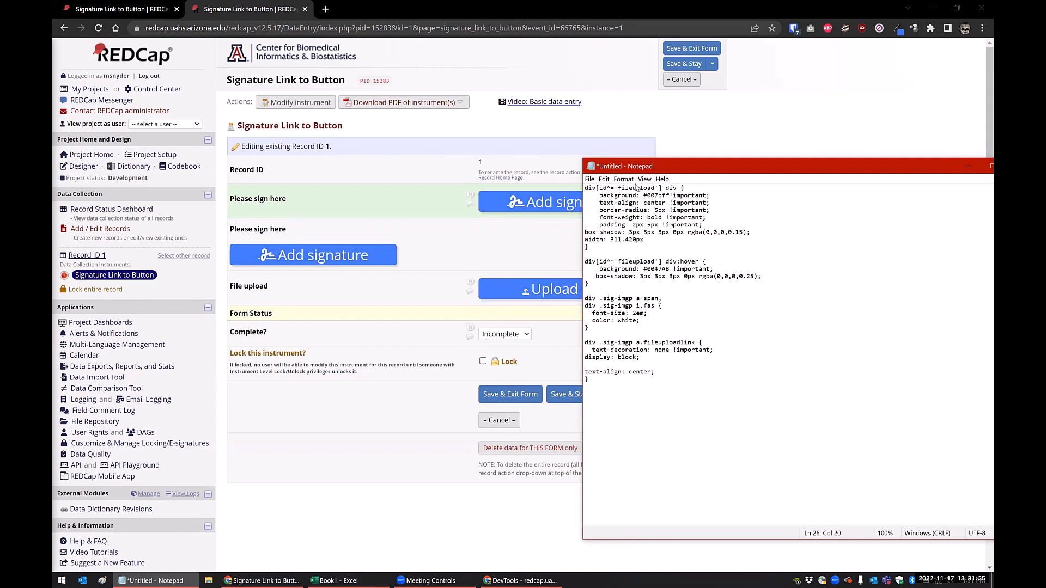
double_click(620, 188)
click(640, 189)
drag(585, 188, 657, 187)
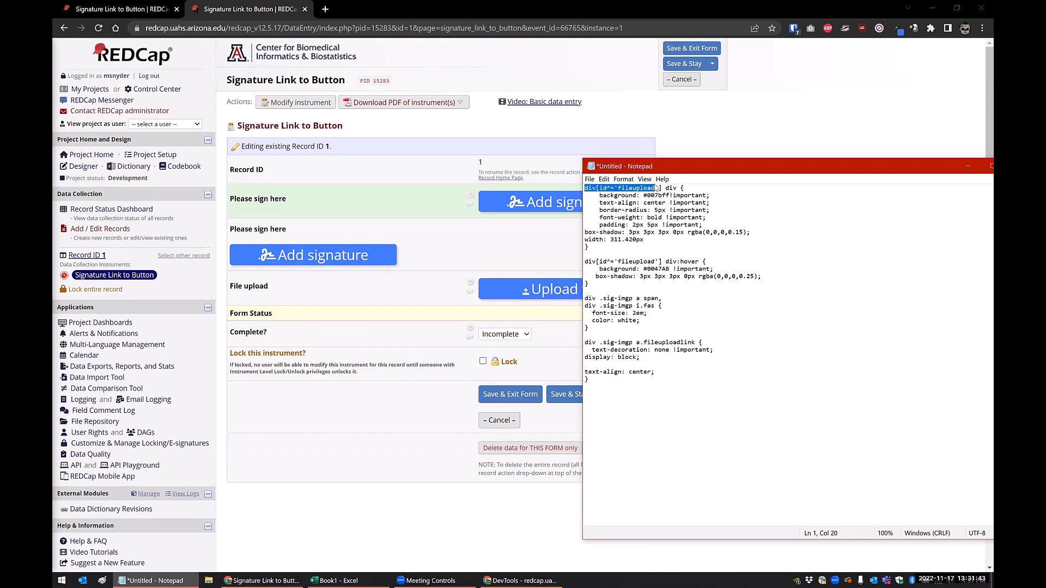
click(651, 194)
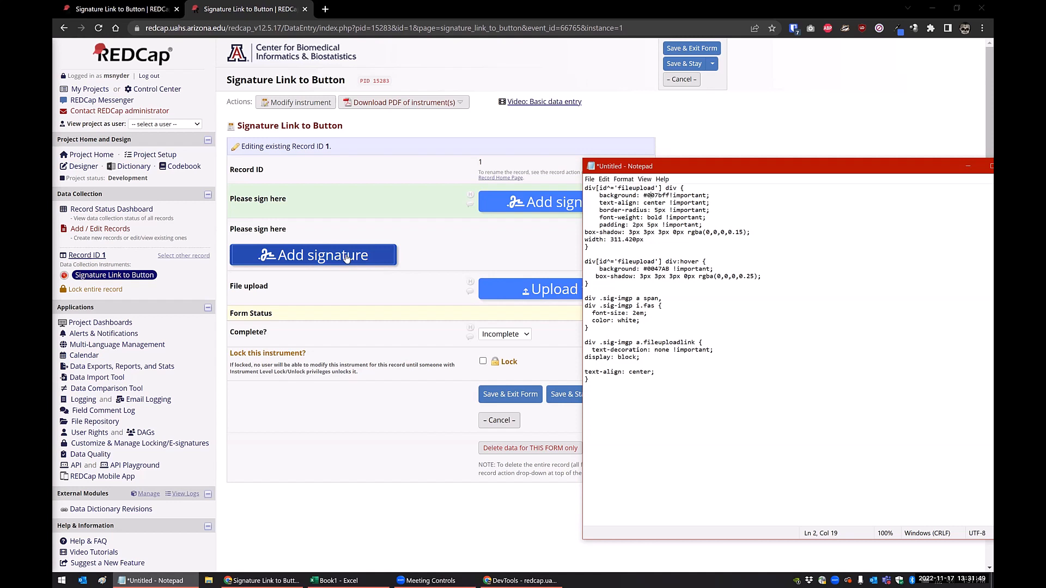
click(598, 189)
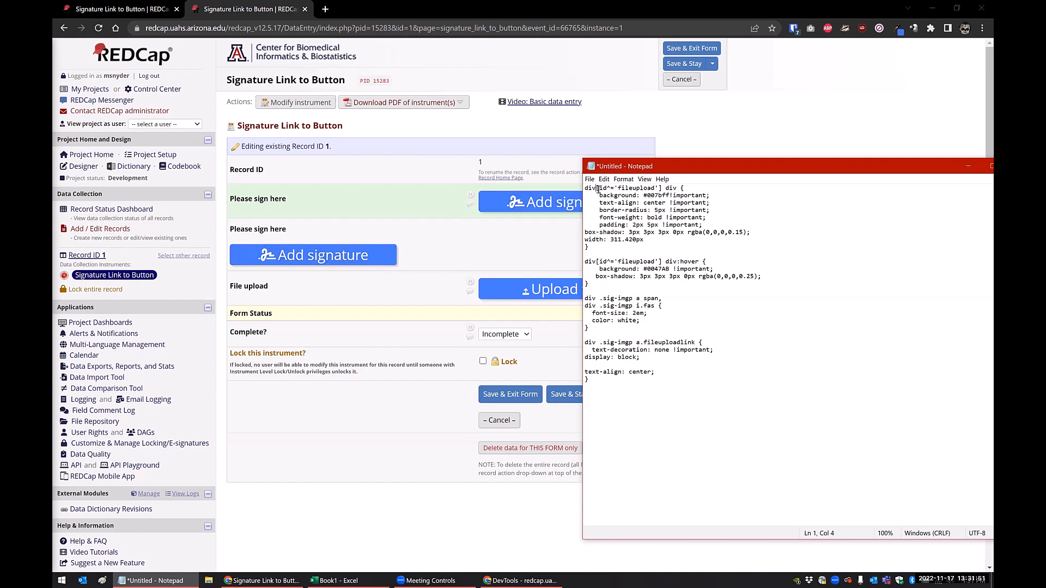
drag(598, 189, 665, 192)
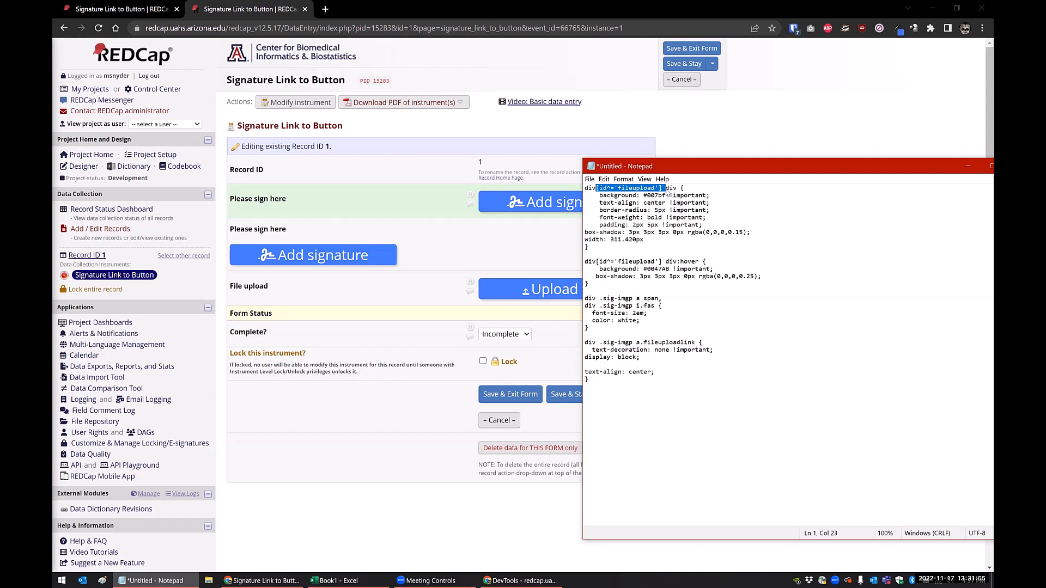
click(681, 142)
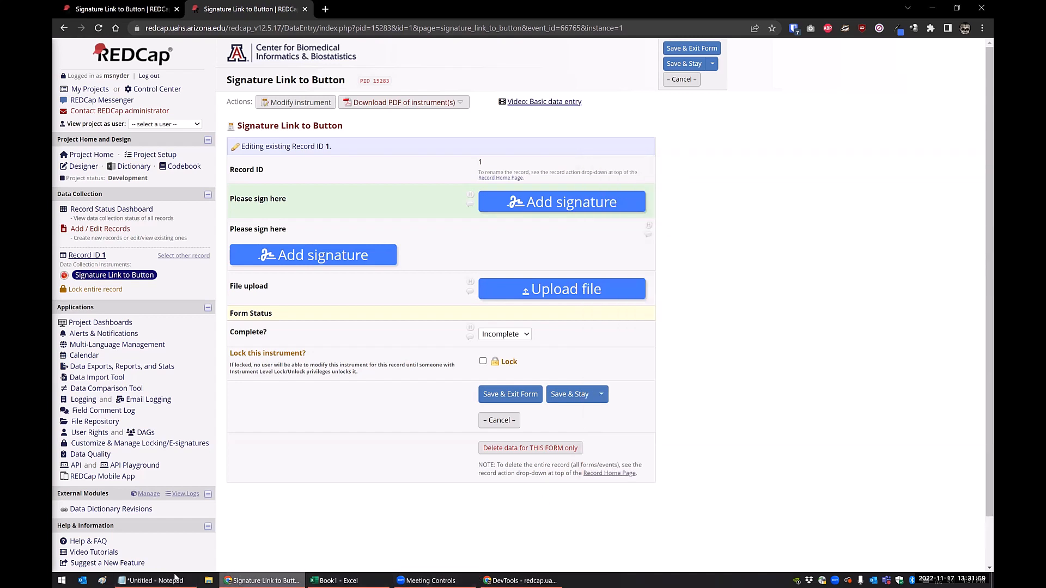
Bring the Notepad stylesheet back up to review its rules, and move its window clear of record 1's form.
click(155, 579)
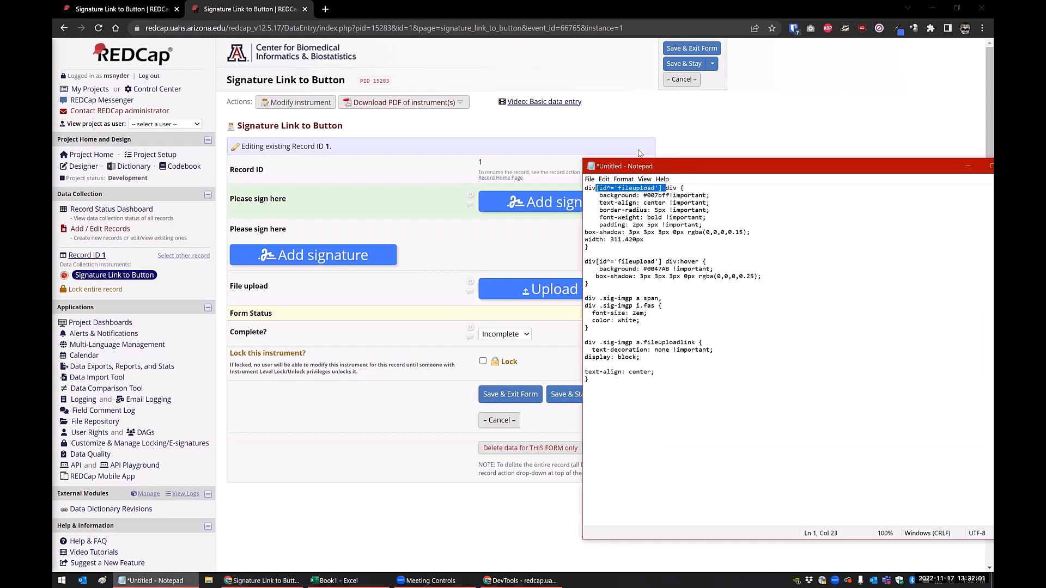
drag(688, 170, 561, 127)
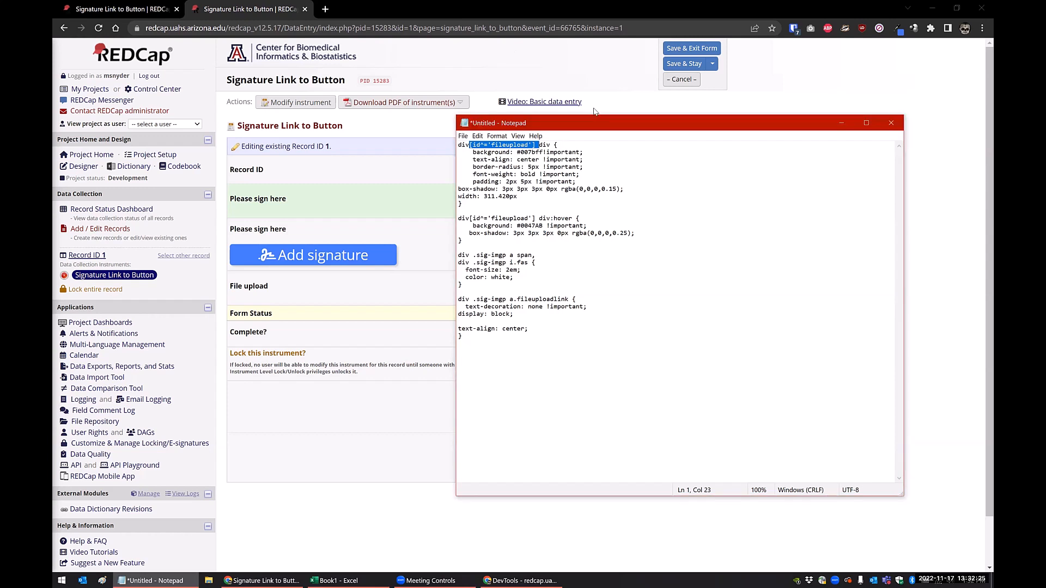
drag(596, 123, 595, 0)
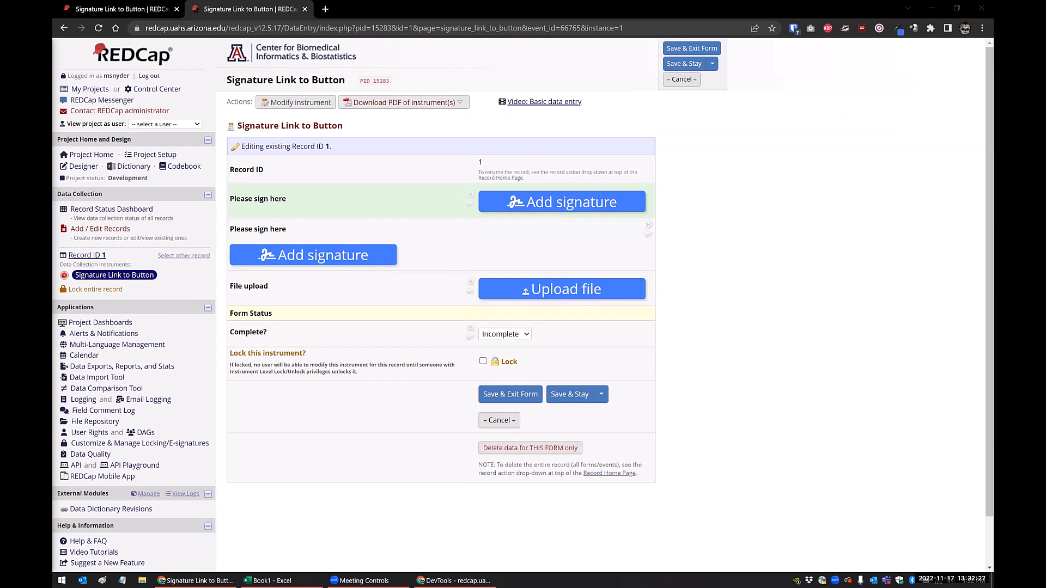